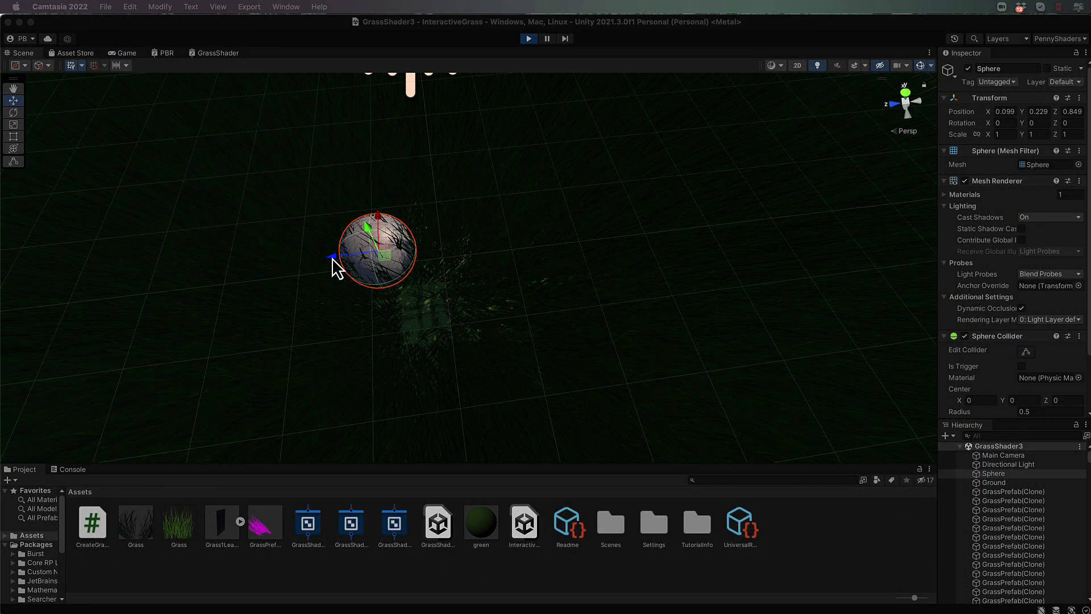
Slide the sphere along its Z axis to 0.122 so it flattens the grass beneath it.
left_click_drag(333, 259, 393, 264)
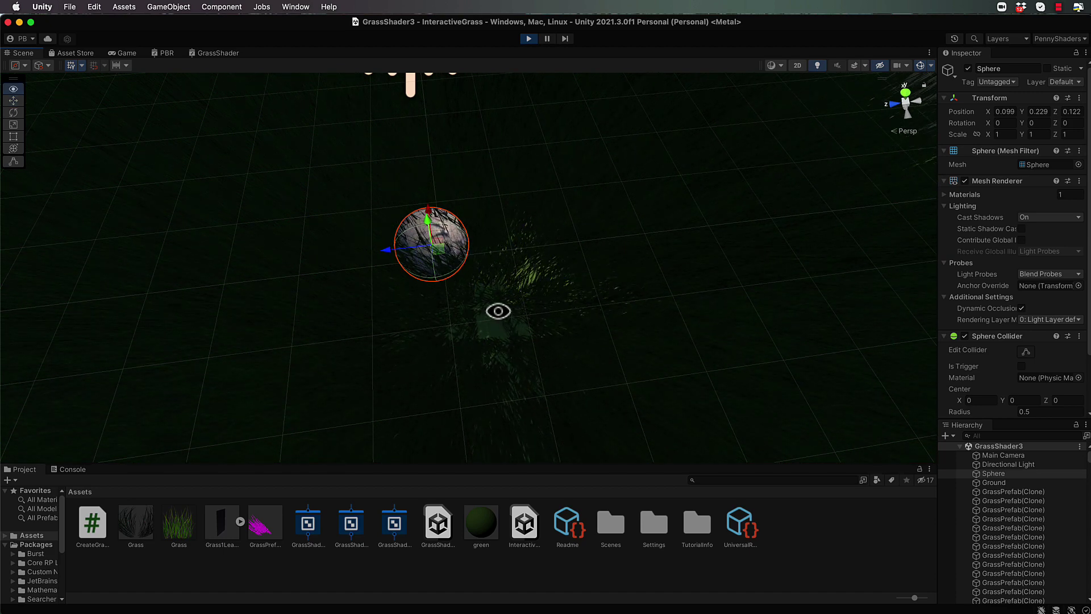
left_click_drag(497, 305, 475, 284, "alt")
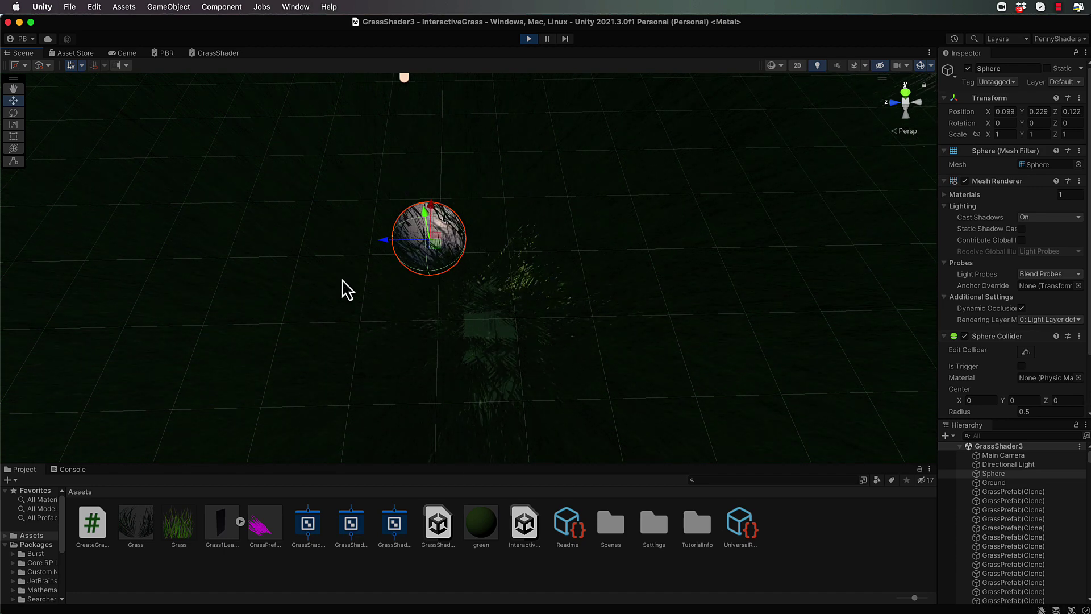
scroll(630, 231, "down", 3)
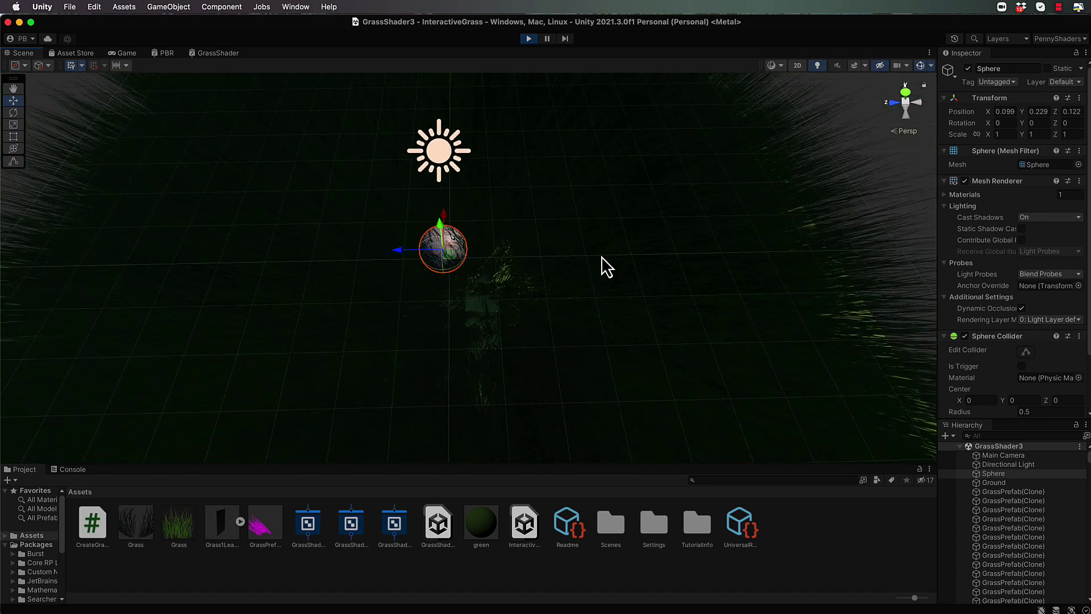
scroll(600, 254, "up", 3)
scroll(600, 255, "up", 2)
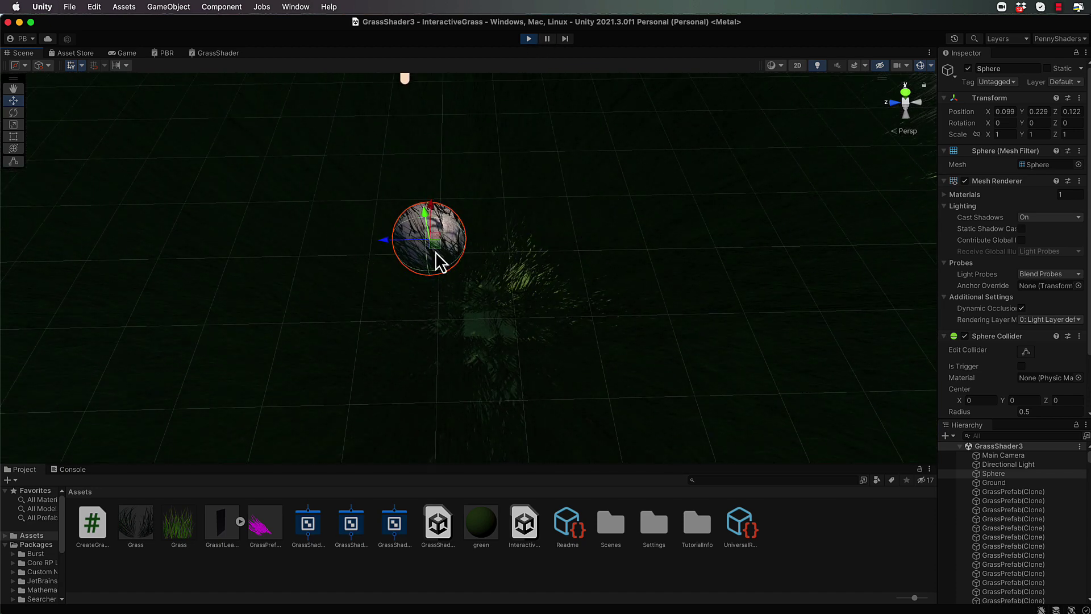
In the GrassShader graph, frame the Subtract node that takes TramplePosition and its downstream nodes.
left_click(213, 54)
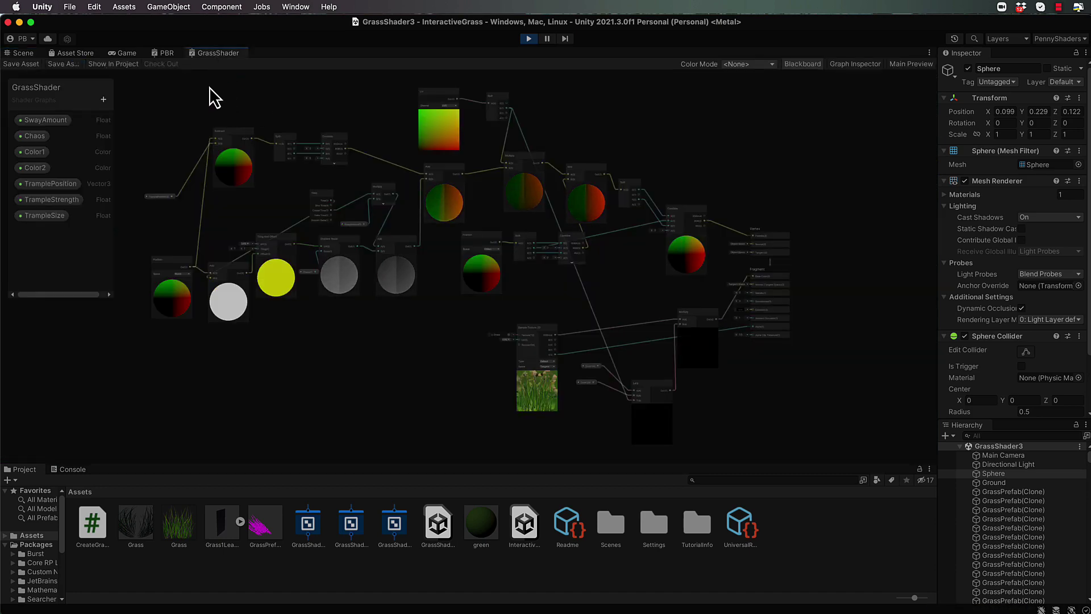
left_click(235, 133)
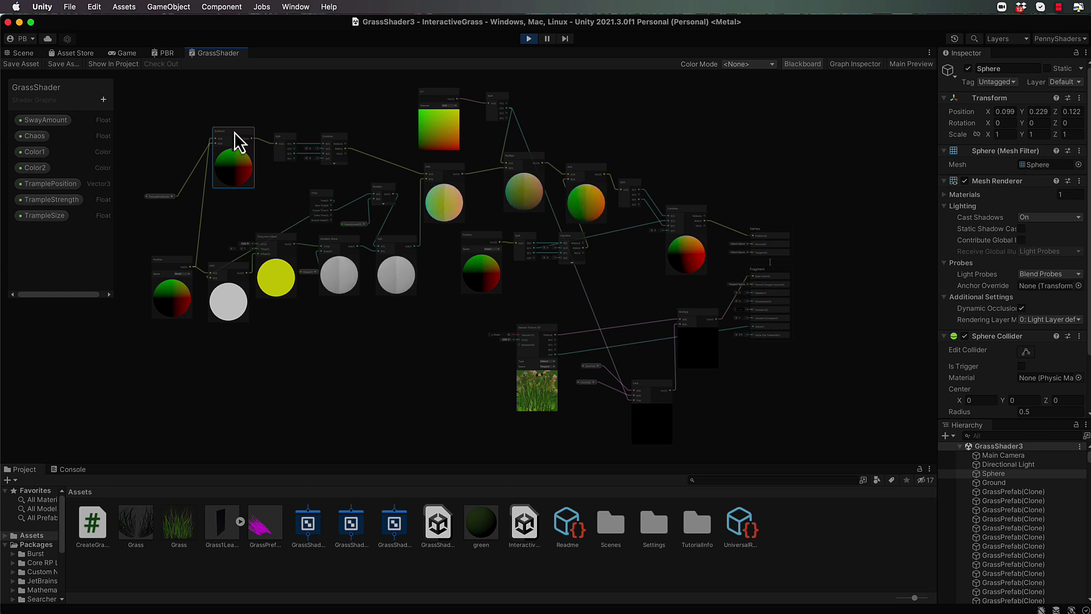
key("f")
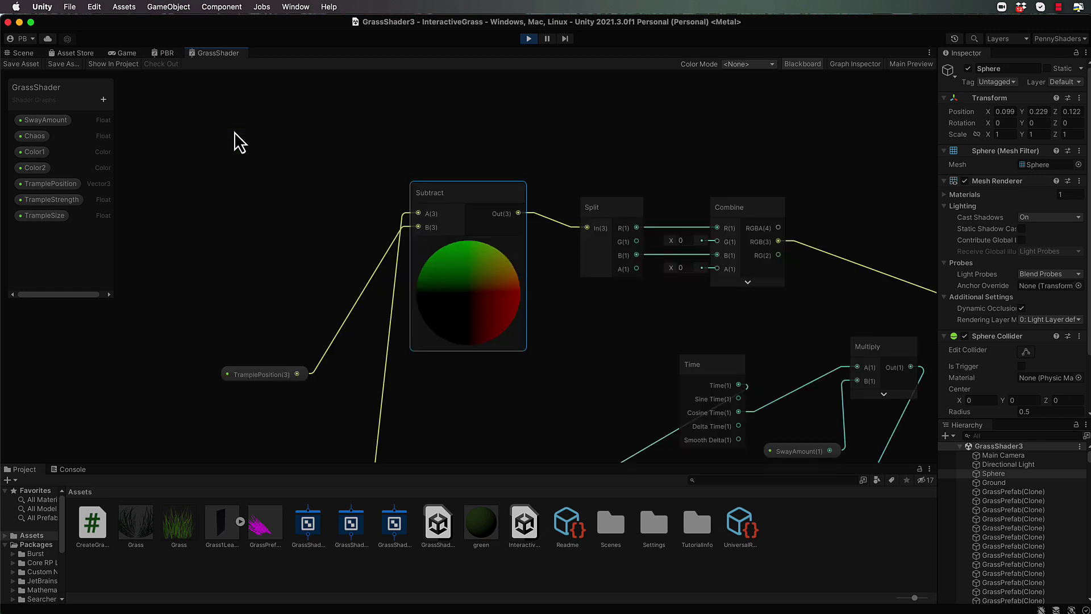
middle_click_drag(258, 161, 203, 101)
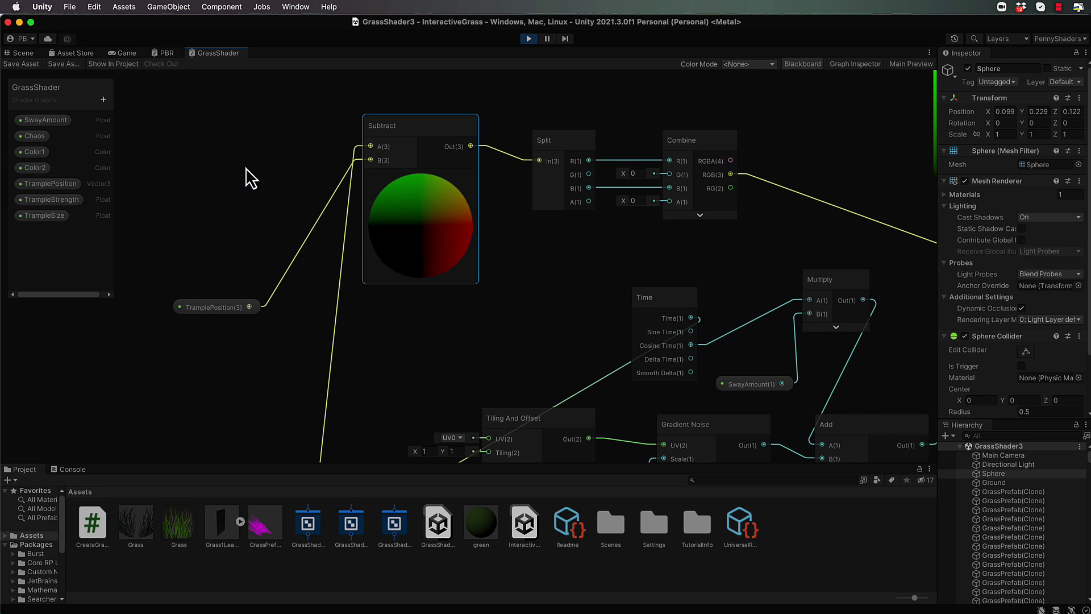
middle_click_drag(288, 138, 196, 278)
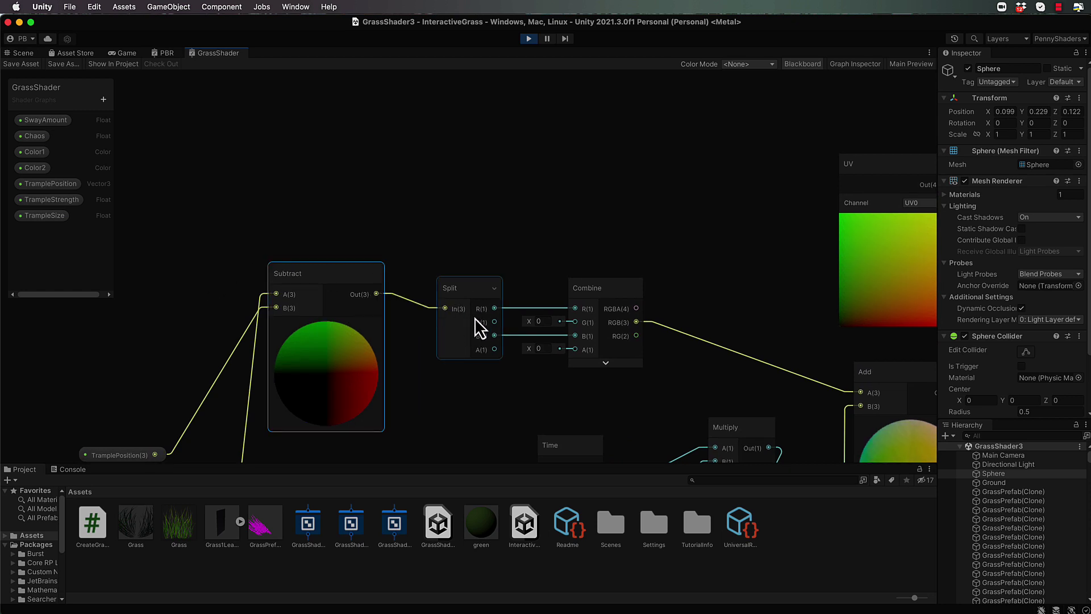
Add a collapsed Length node on the Subtract output, placed above the Split node.
left_click_drag(377, 294, 405, 135)
type("len")
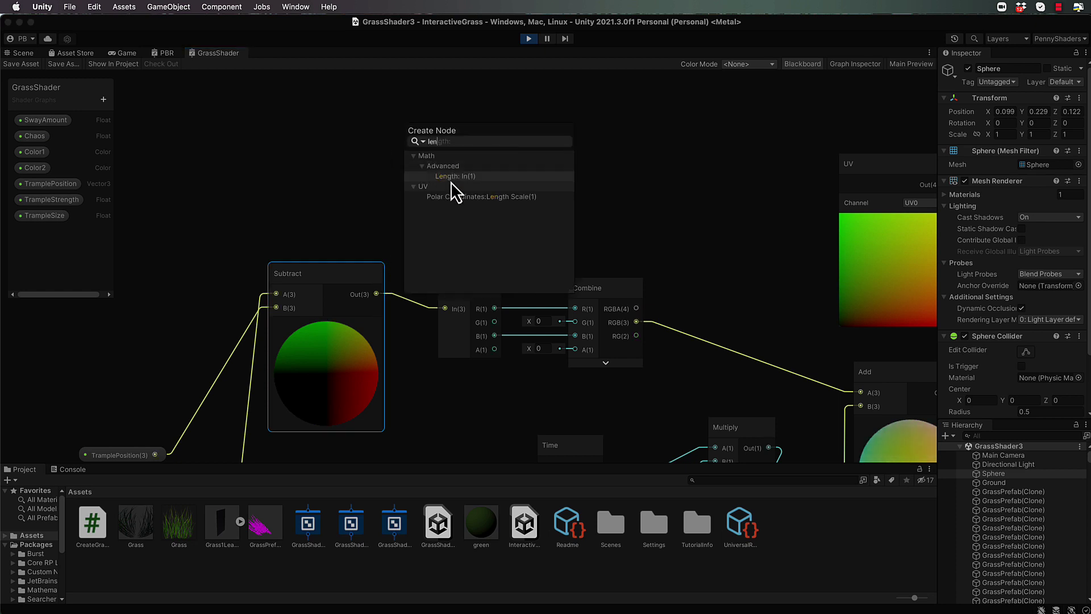
left_click(450, 179)
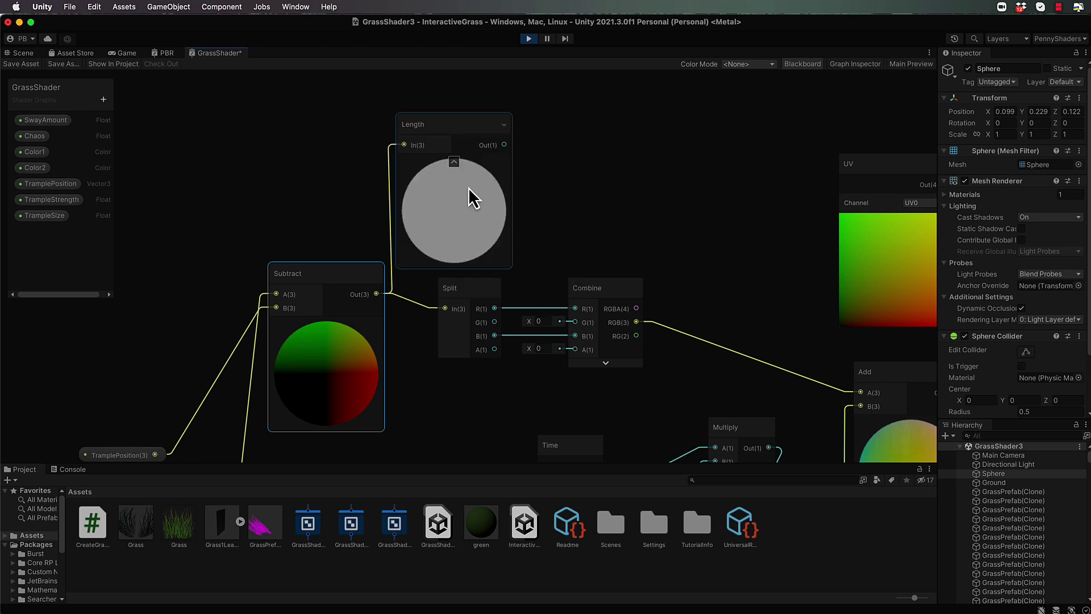
left_click(455, 163)
left_click_drag(449, 122, 472, 148)
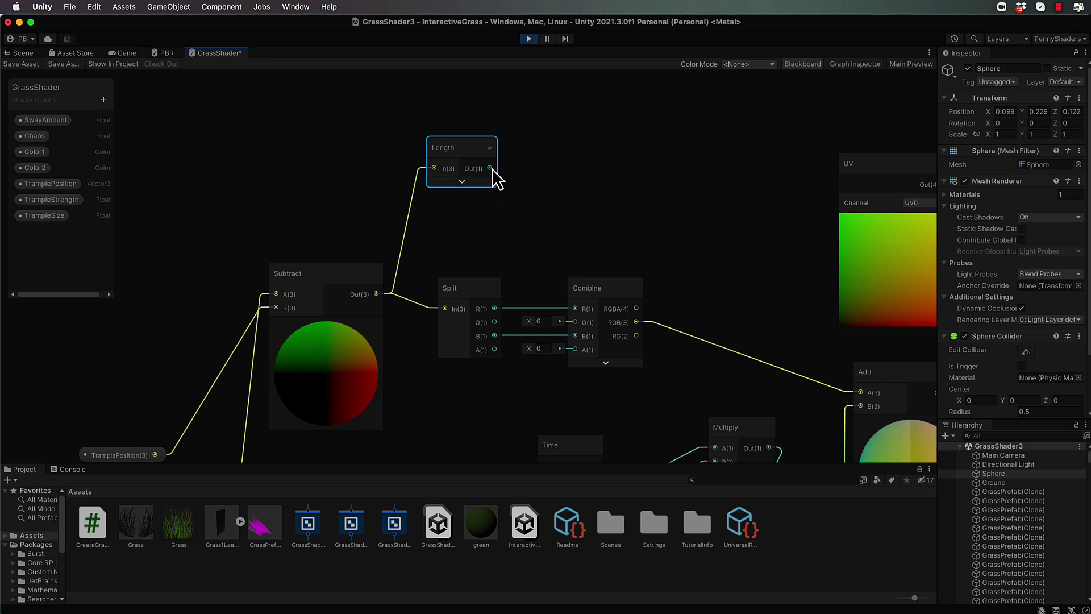
Add a Comparison node fed by the Length output, lined up beside it.
left_click_drag(490, 169, 575, 149)
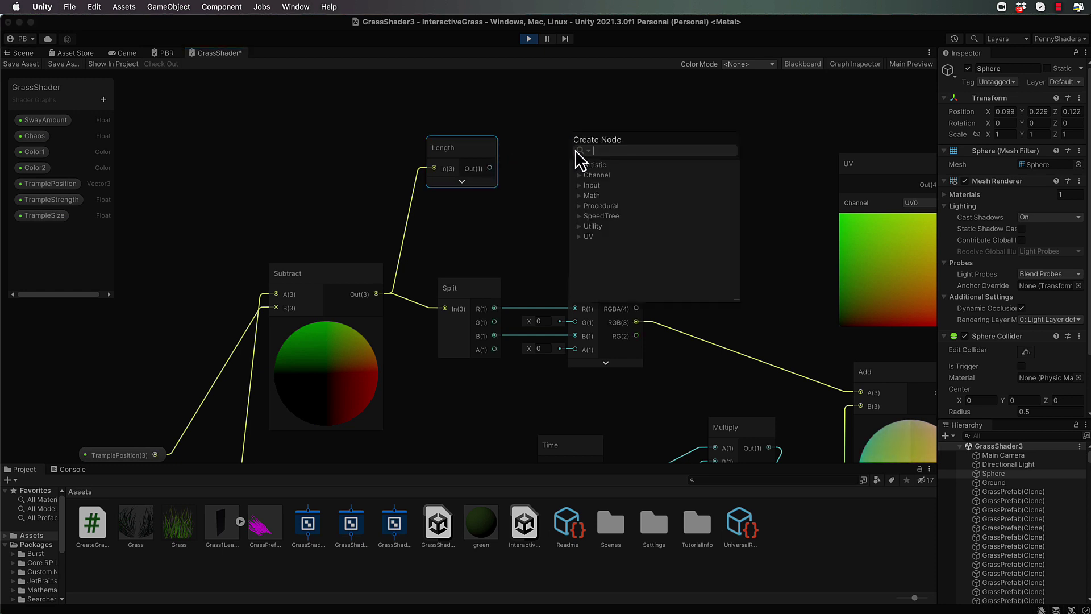
type("compar")
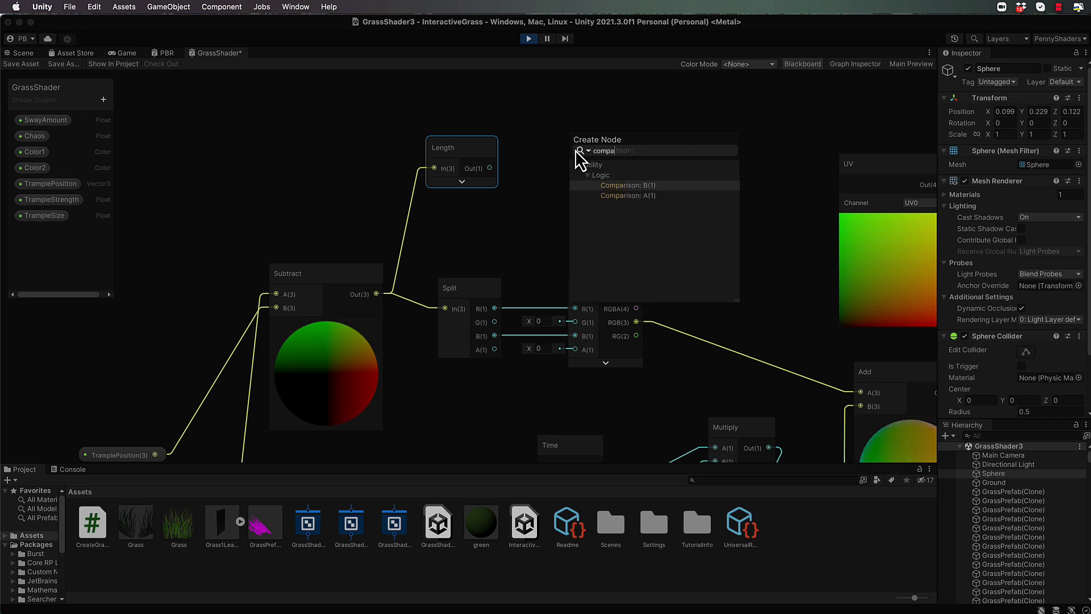
left_click(626, 195)
left_click_drag(613, 133, 616, 152)
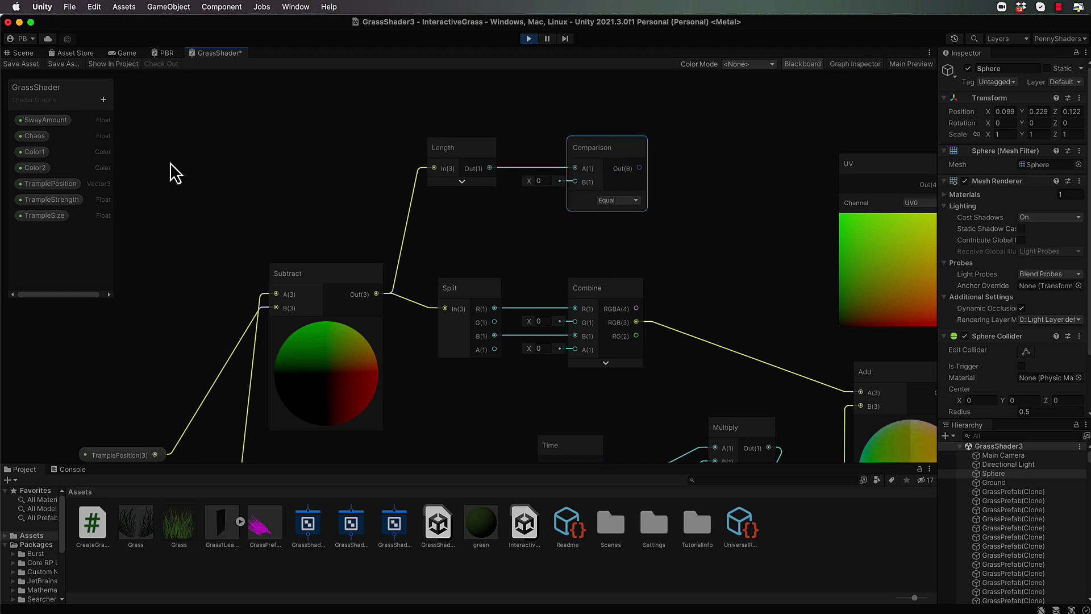
Wire TrampleSize into the Comparison's B input and set it to Less Or Equal.
left_click_drag(42, 216, 575, 182)
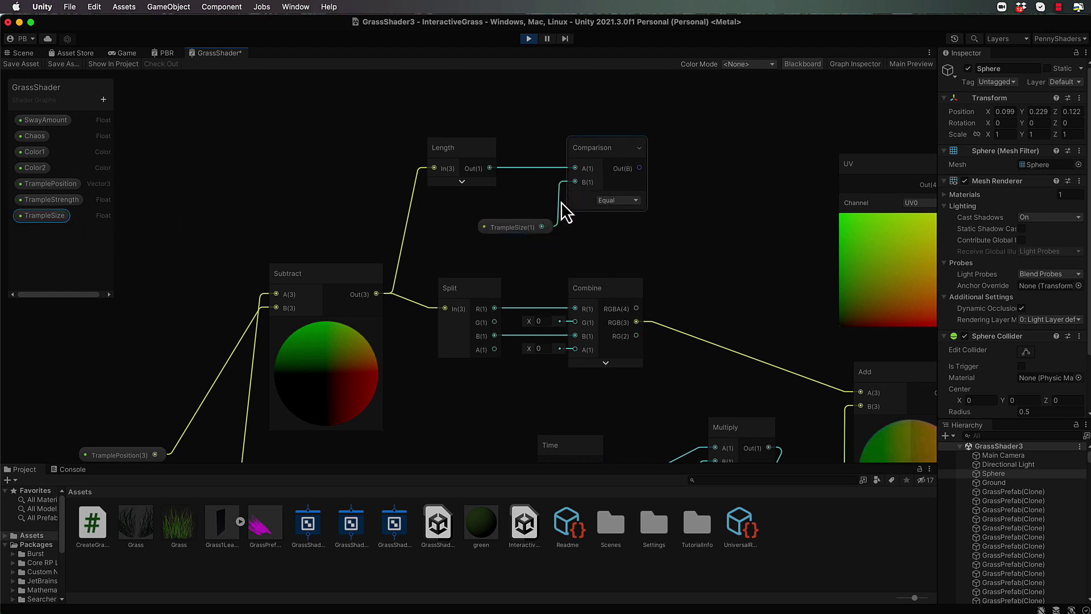
left_click_drag(515, 228, 496, 223)
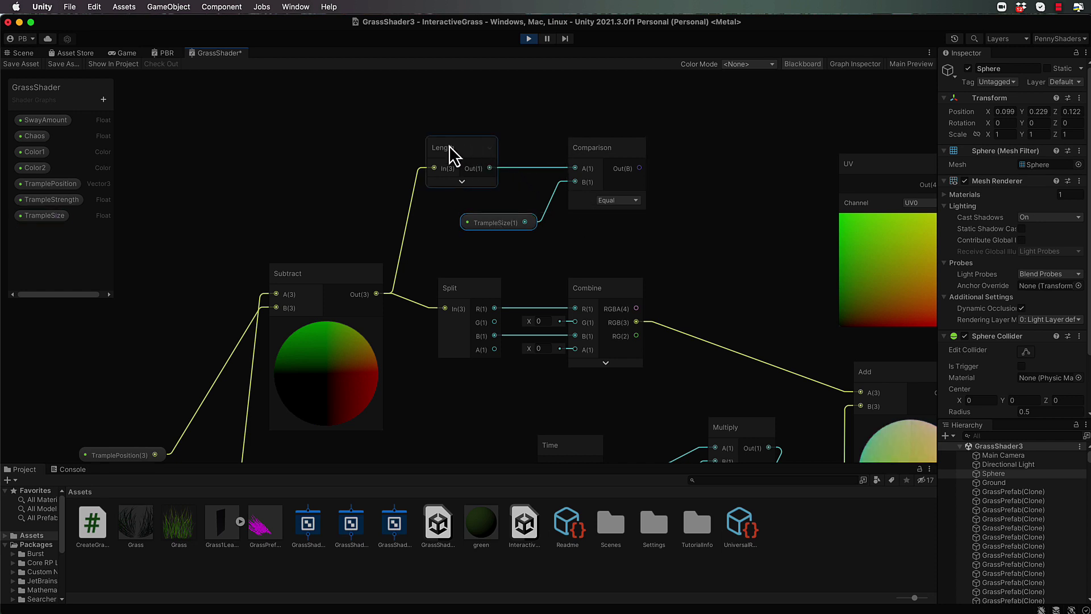
left_click(513, 230)
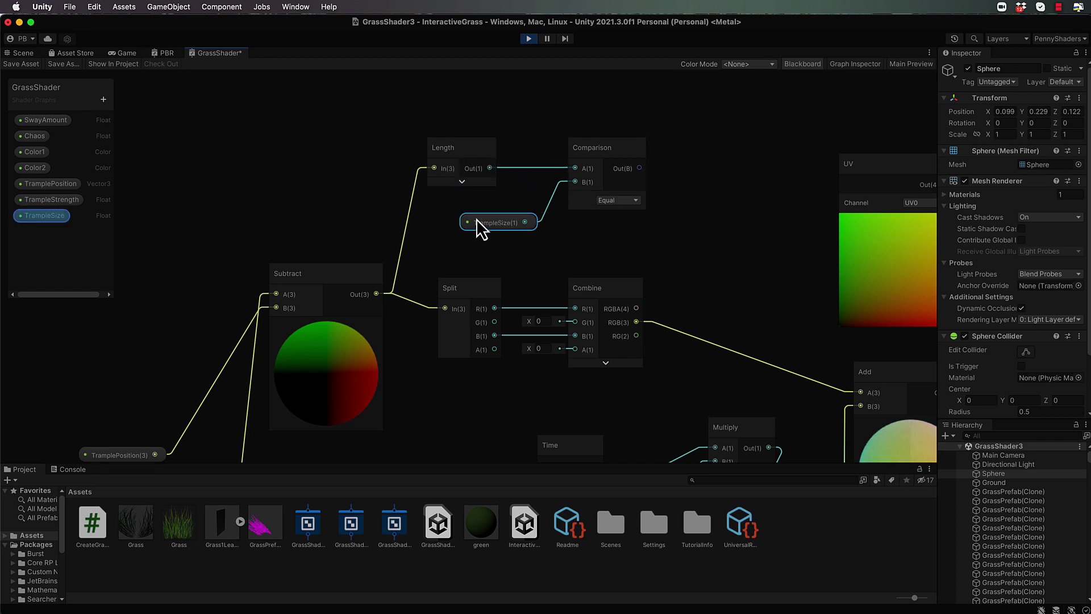
left_click(636, 200)
left_click(646, 247)
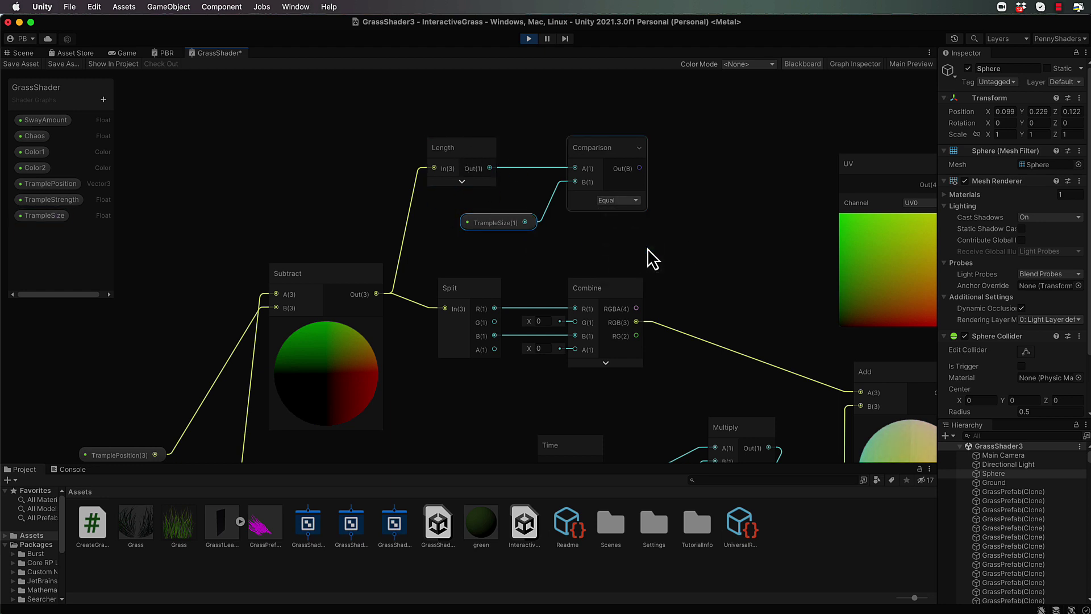
middle_click_drag(704, 201, 520, 305)
left_click_drag(455, 271, 496, 206)
Create a collapsed Branch from the Comparison, with TrampleStrength in True and False at 0.
type("Branch")
key("Return")
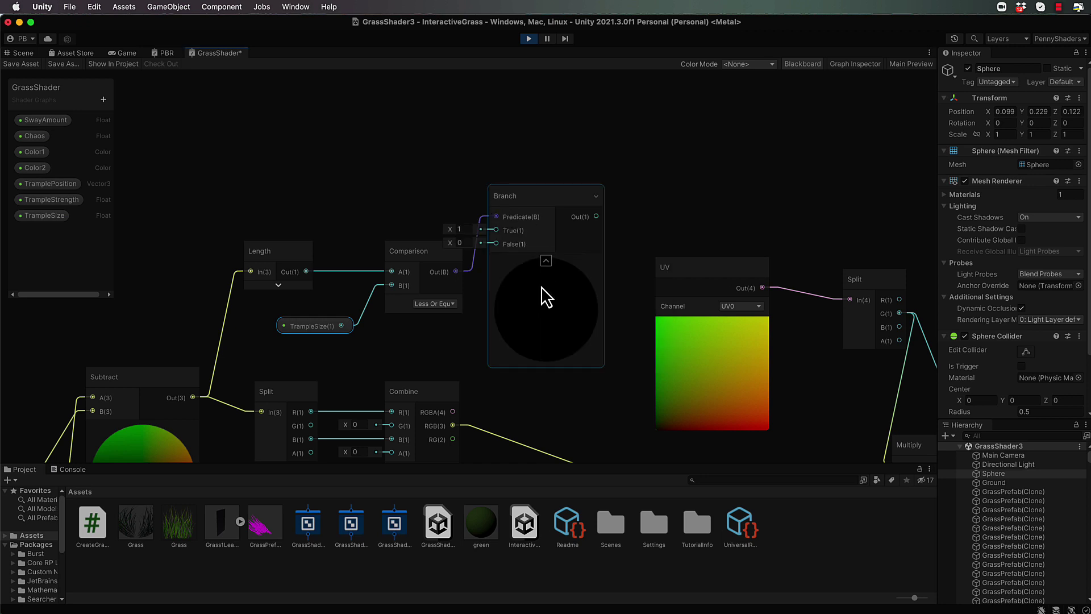
left_click(546, 261)
left_click_drag(530, 200, 571, 249)
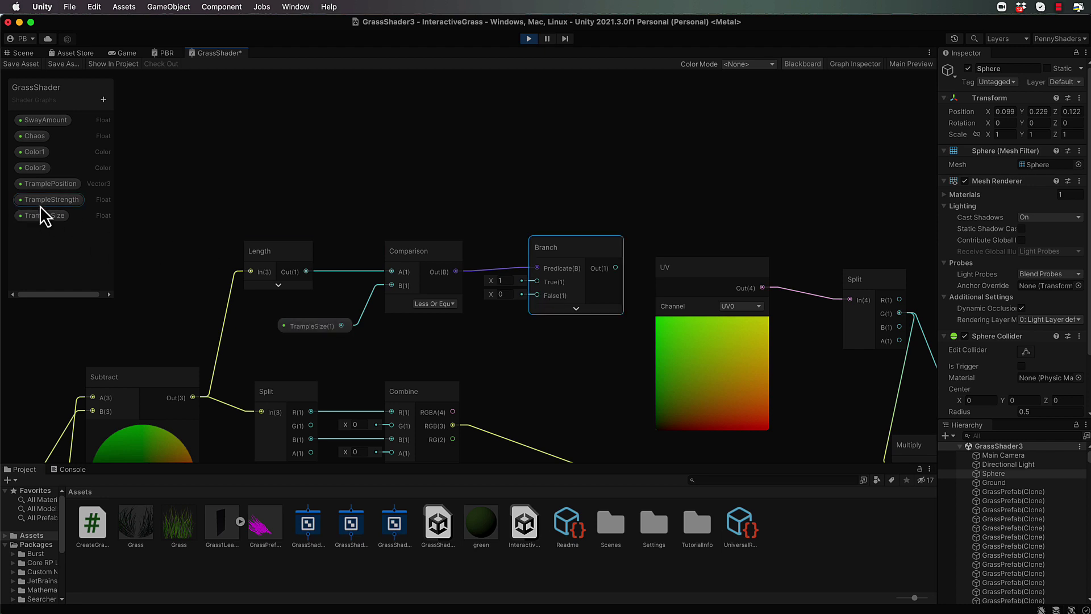
left_click_drag(39, 201, 537, 281)
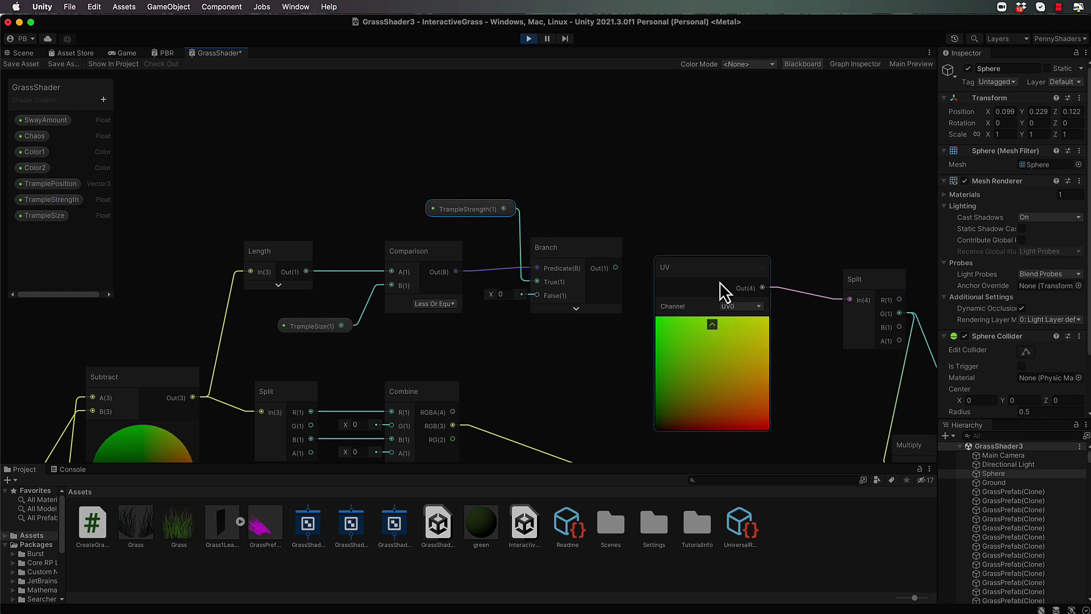
left_click_drag(712, 271, 759, 263)
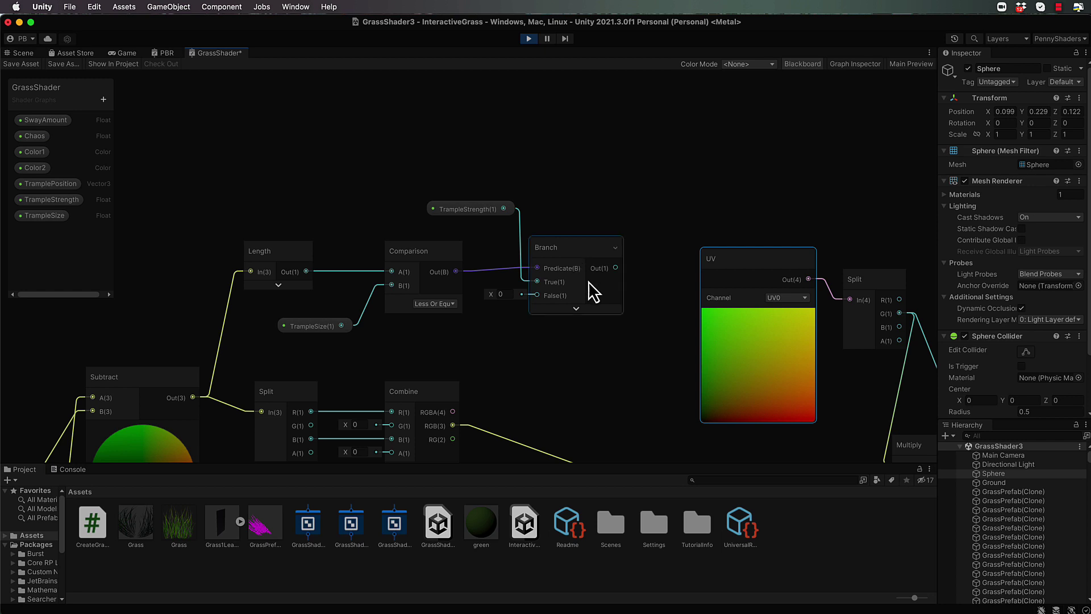
middle_click_drag(643, 350, 595, 239)
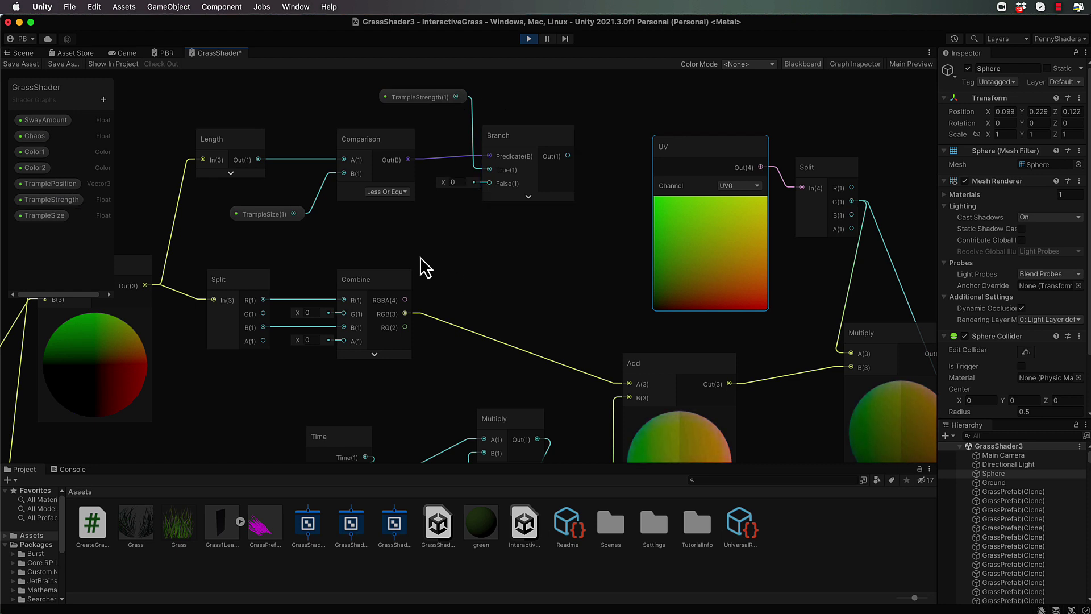
Marquee-select the Length, Comparison, Branch and two property nodes and shift them upward.
middle_click_drag(383, 247, 550, 343)
left_click_drag(759, 305, 463, 253)
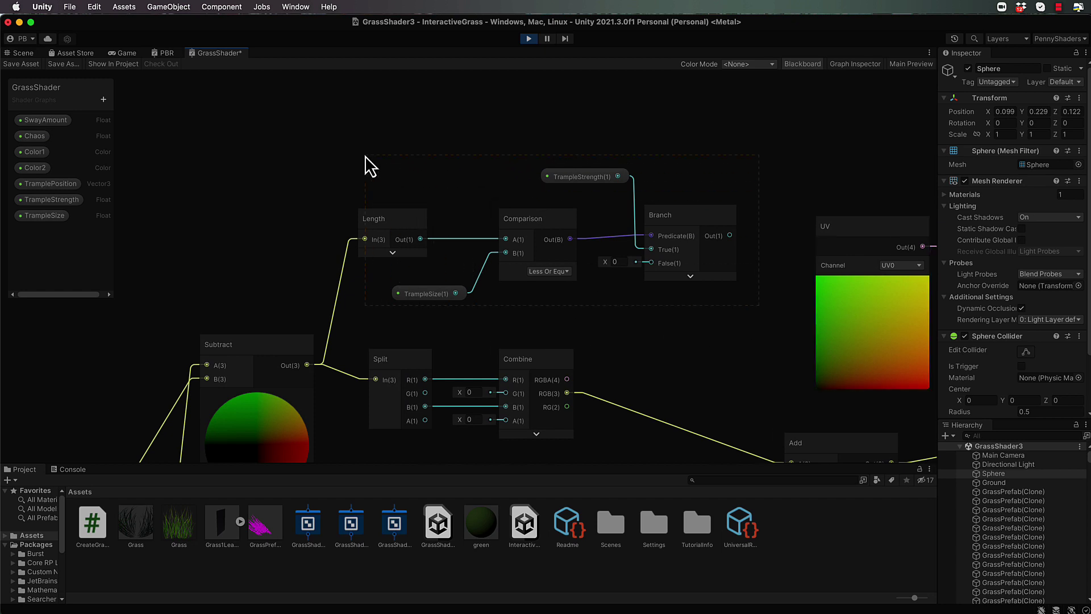
left_click_drag(366, 156, 366, 156)
left_click_drag(684, 216, 680, 141)
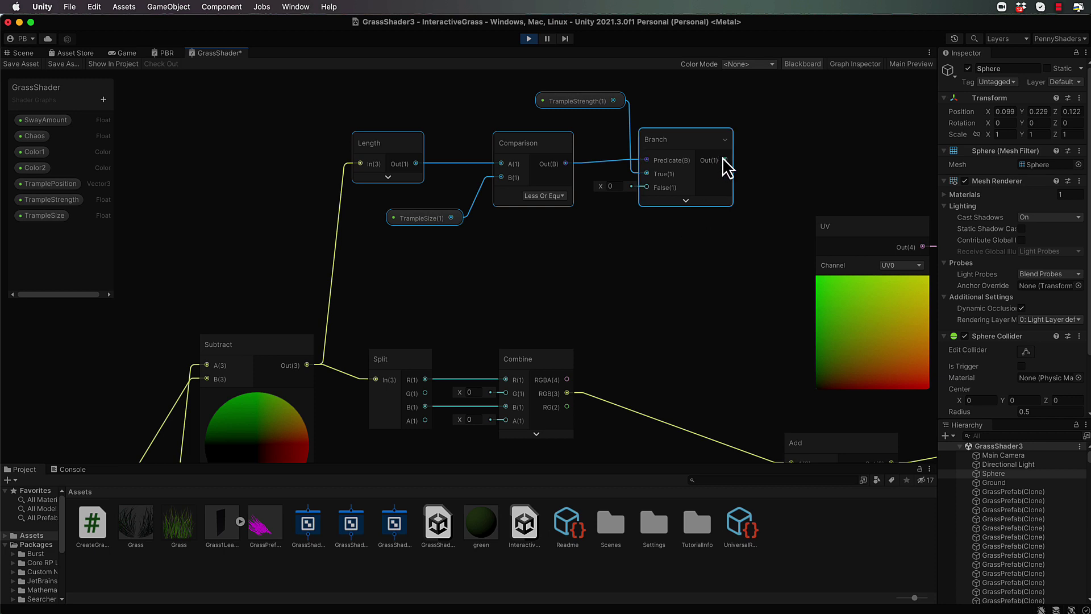
Add a Multiply by 2 on the Branch output and wire its result into Split.
left_click_drag(725, 159, 509, 280)
type("mu")
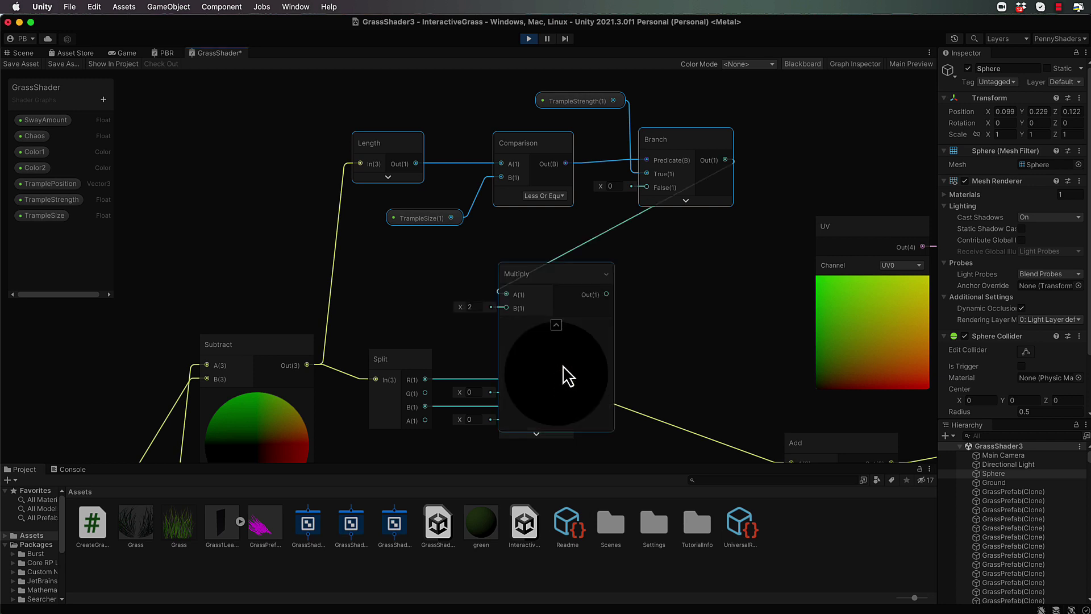
left_click(556, 325)
left_click_drag(536, 277, 524, 281)
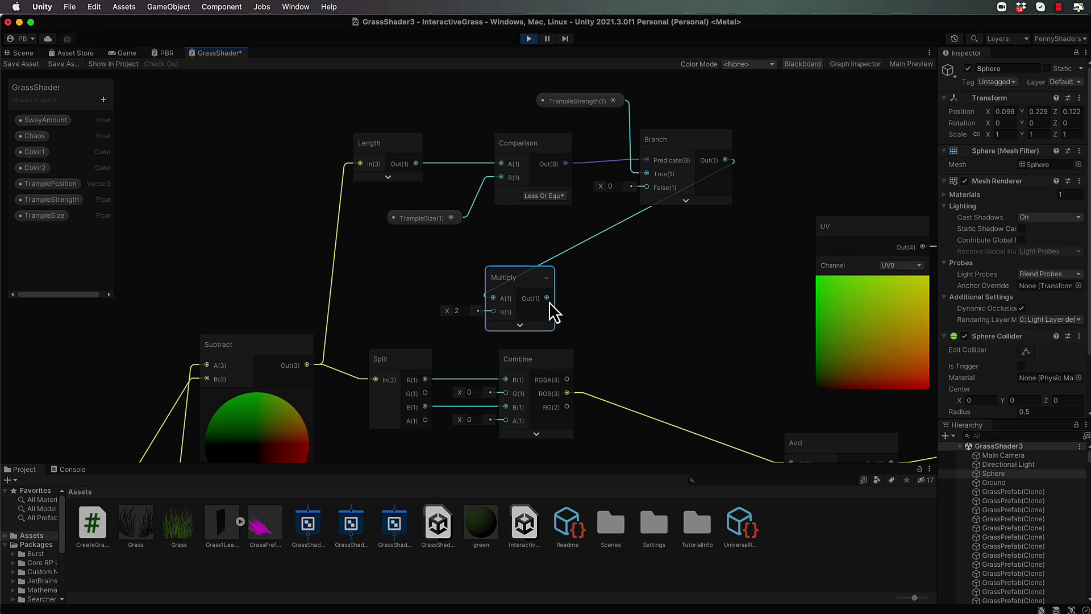
left_click_drag(547, 298, 376, 379)
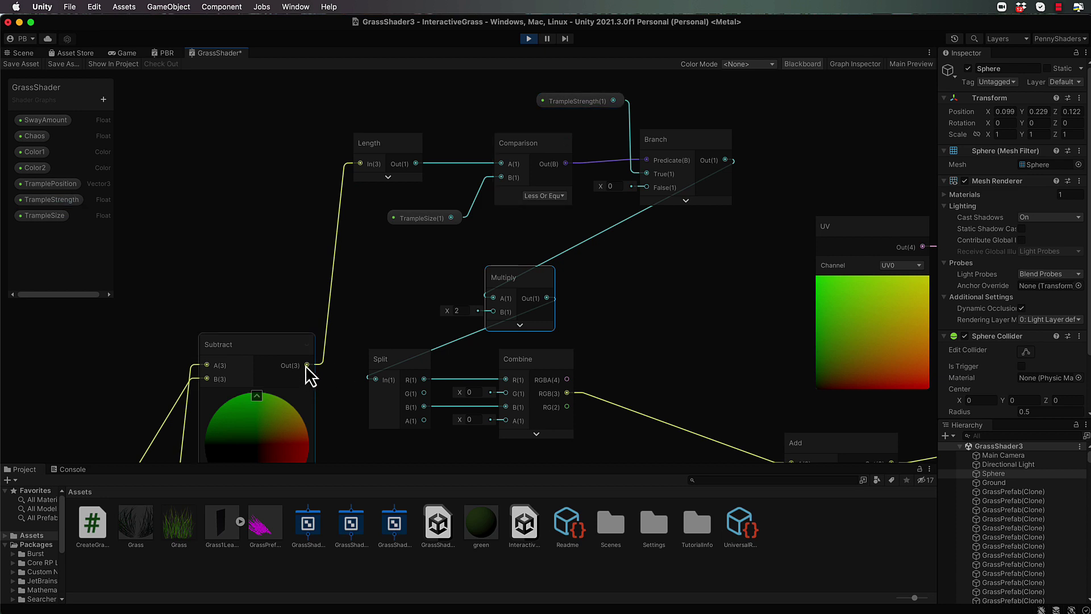
Add a collapsed Normalize node on the Subtract output, feeding the Multiply node's B input.
left_click_drag(308, 366, 217, 261)
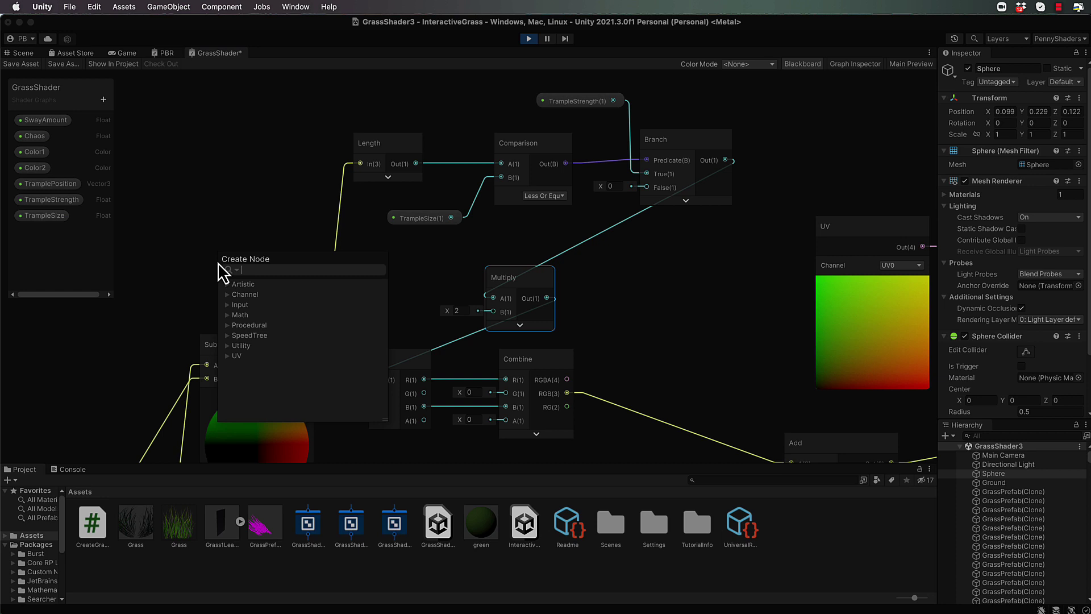
type("normalize")
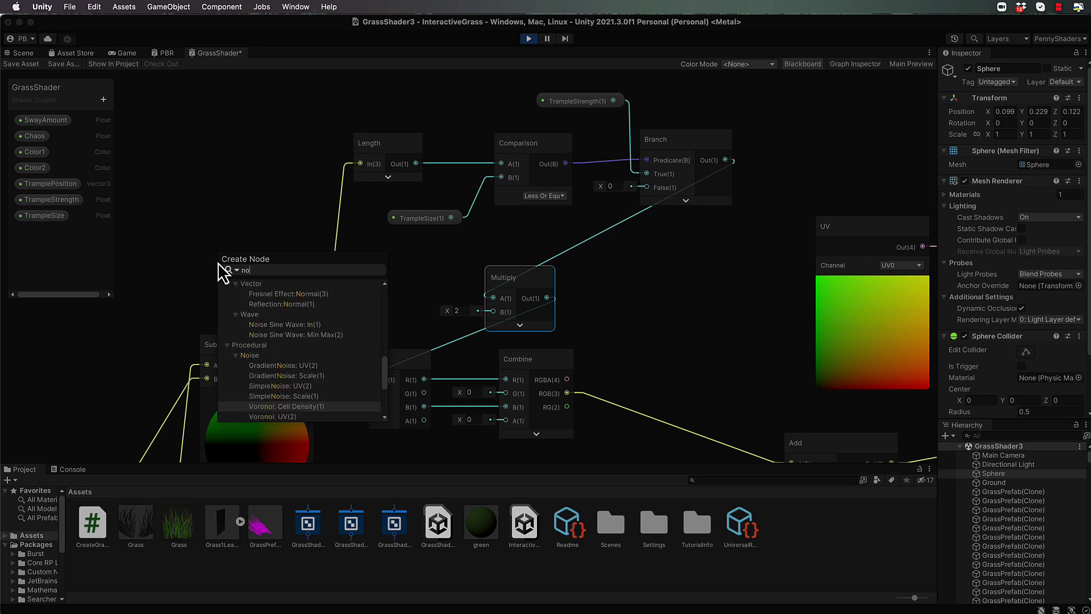
key("Return")
left_click(267, 291)
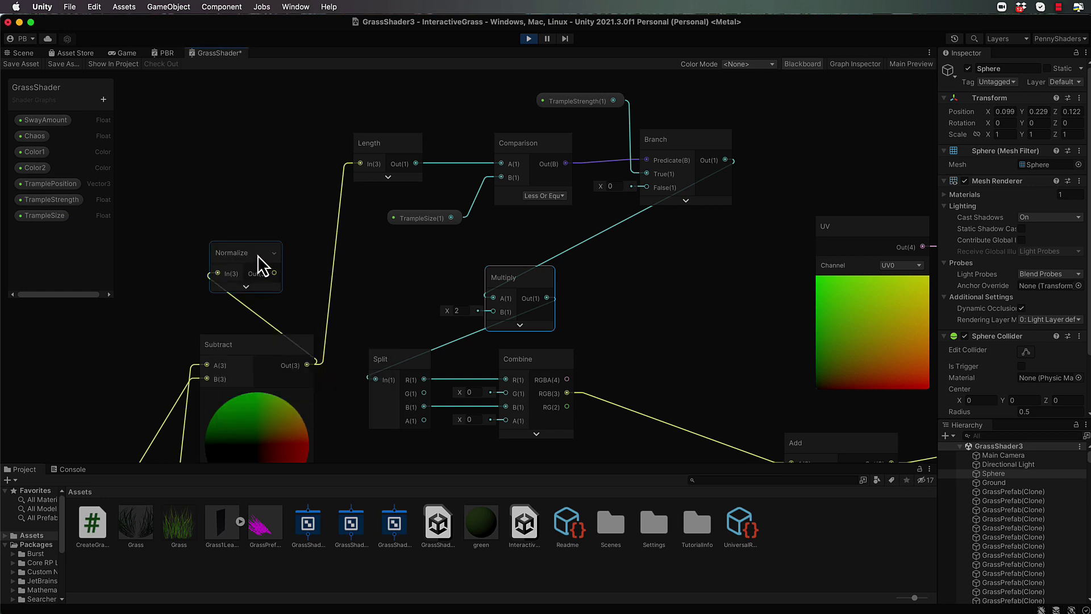
left_click_drag(258, 254, 494, 312)
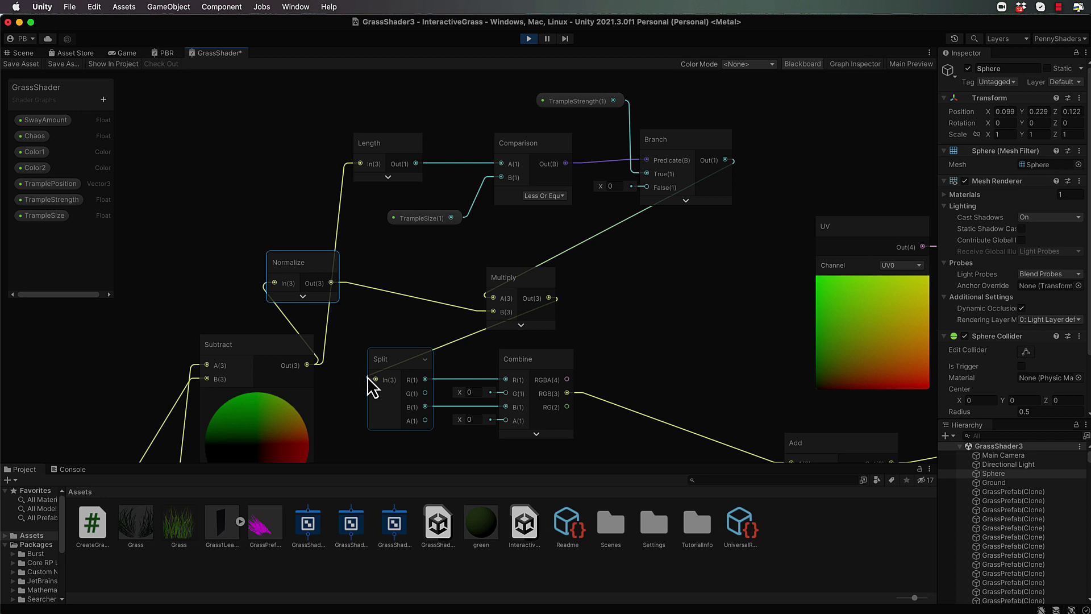
left_click_drag(309, 261, 296, 231)
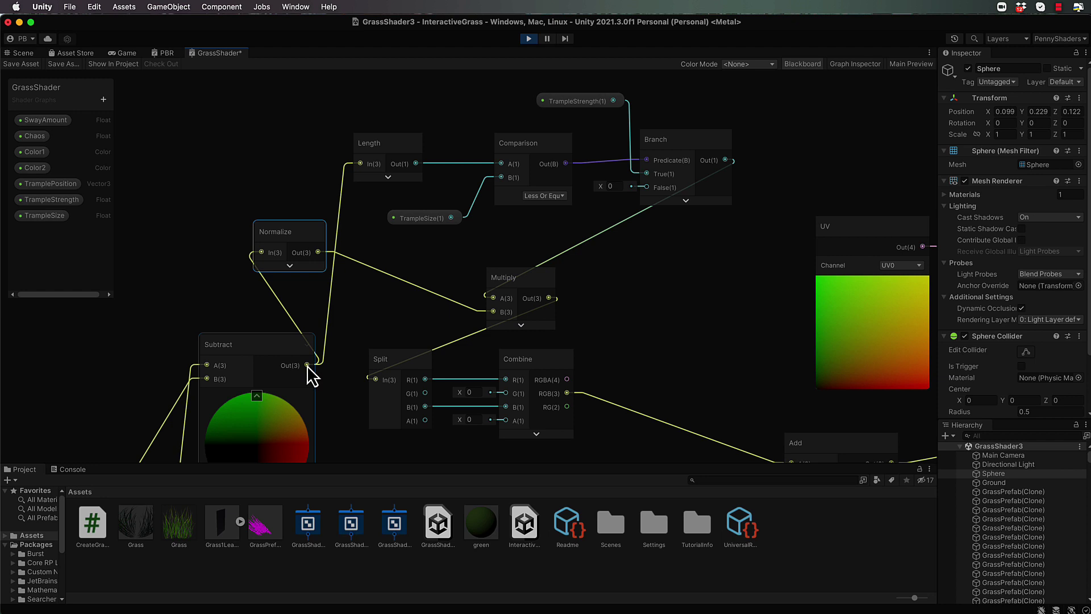
Add a collapsed Multiply node on the Subtract output, placed before Normalize.
left_click_drag(307, 364, 172, 250)
type("mu")
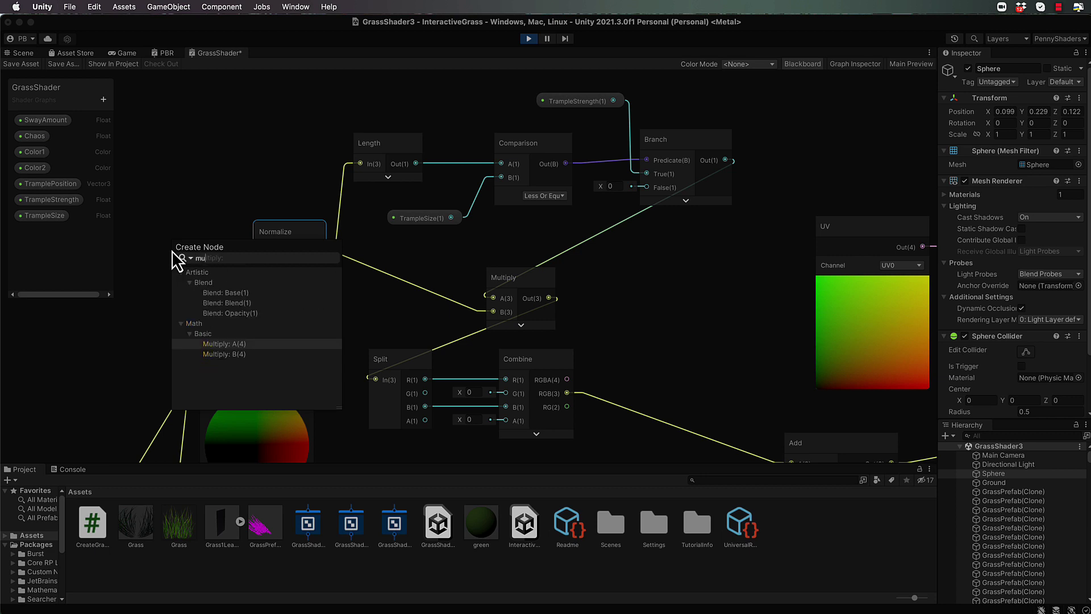
key("Return")
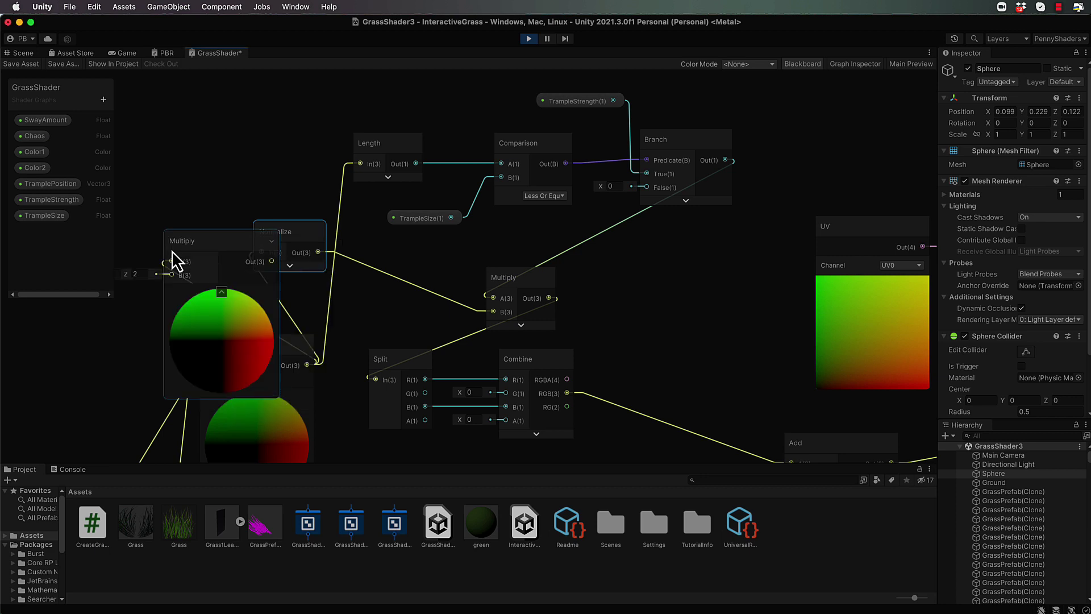
left_click(220, 292)
left_click_drag(294, 231, 432, 280)
left_click_drag(237, 237, 289, 237)
Set the Multiply's B to (1, 0, 1), wire it into Normalize, and save the graph.
left_click(169, 277)
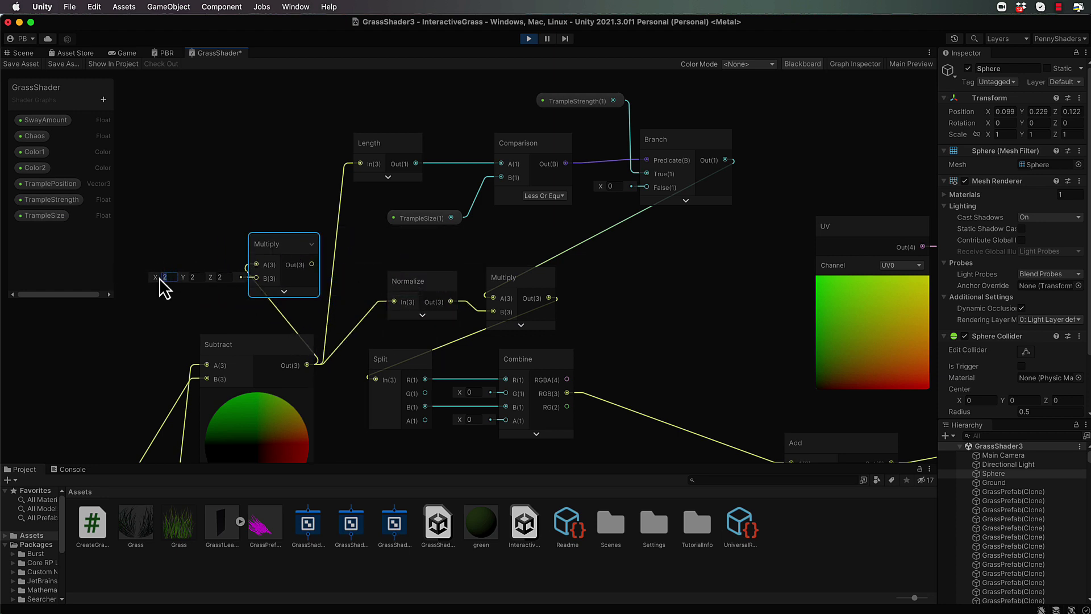
type("1")
left_click(219, 277)
type("1")
left_click(192, 277)
type("0")
left_click_drag(312, 265, 397, 301)
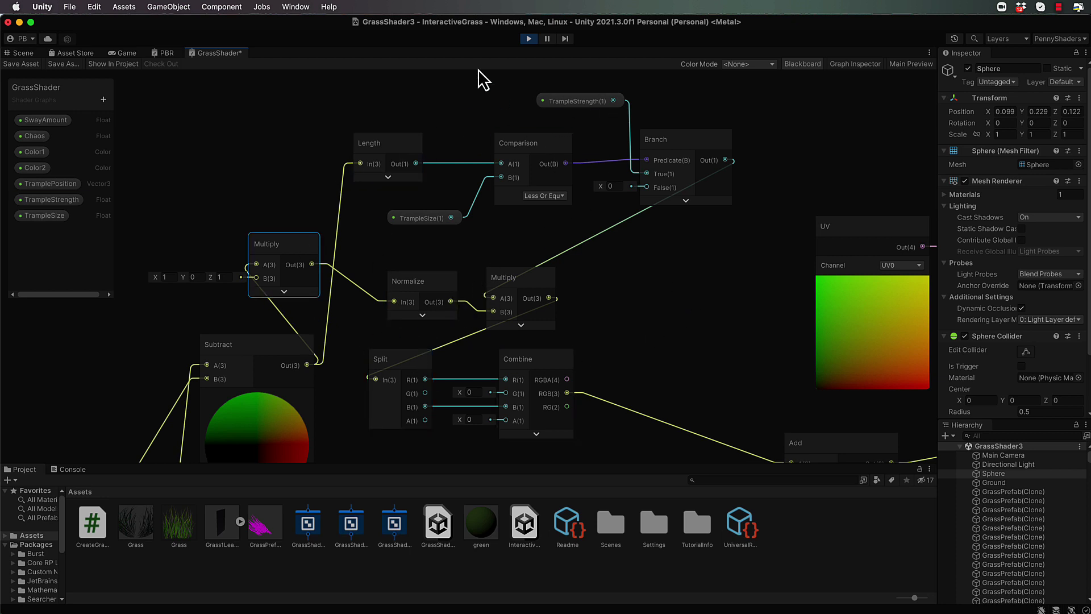
left_click(30, 63)
left_click(27, 55)
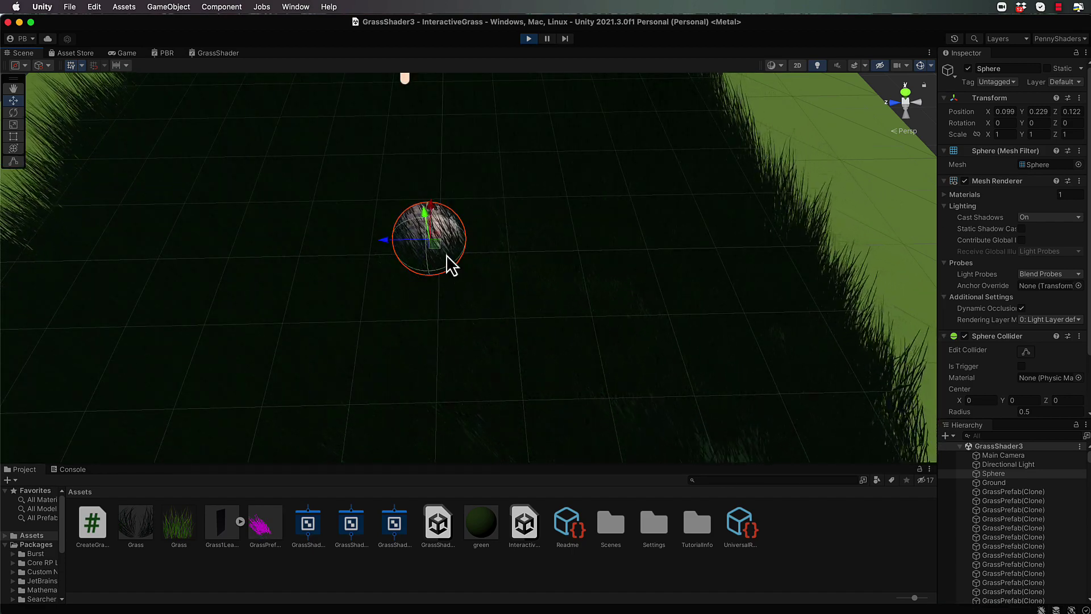
Set Grass.mat's TrampleSize and TrampleStrength to 2, then drag the sphere across the grass.
left_click(136, 523)
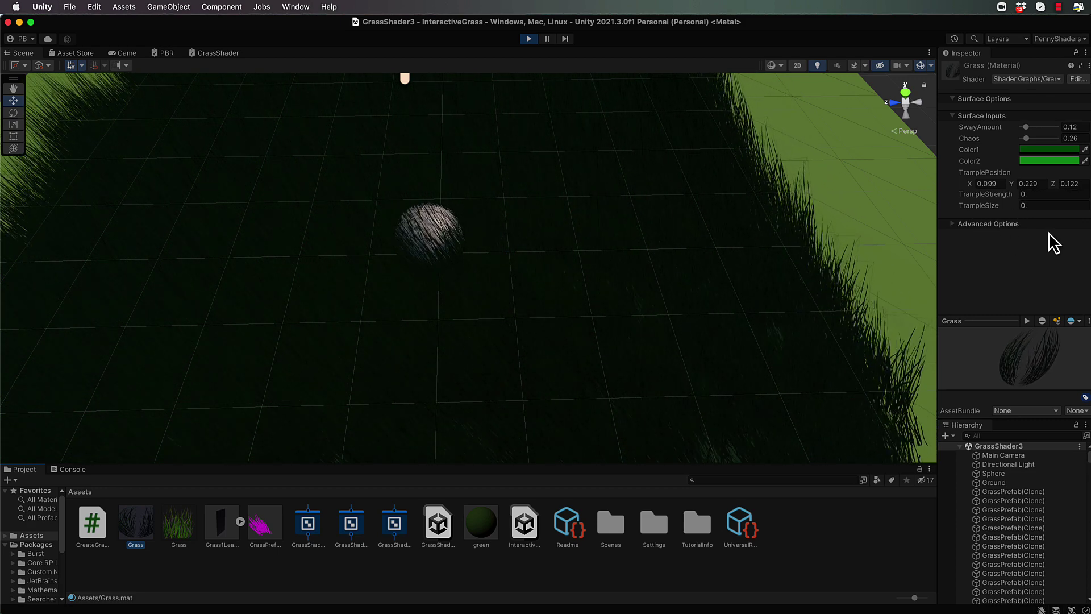
left_click(1021, 206)
key("BackSpace")
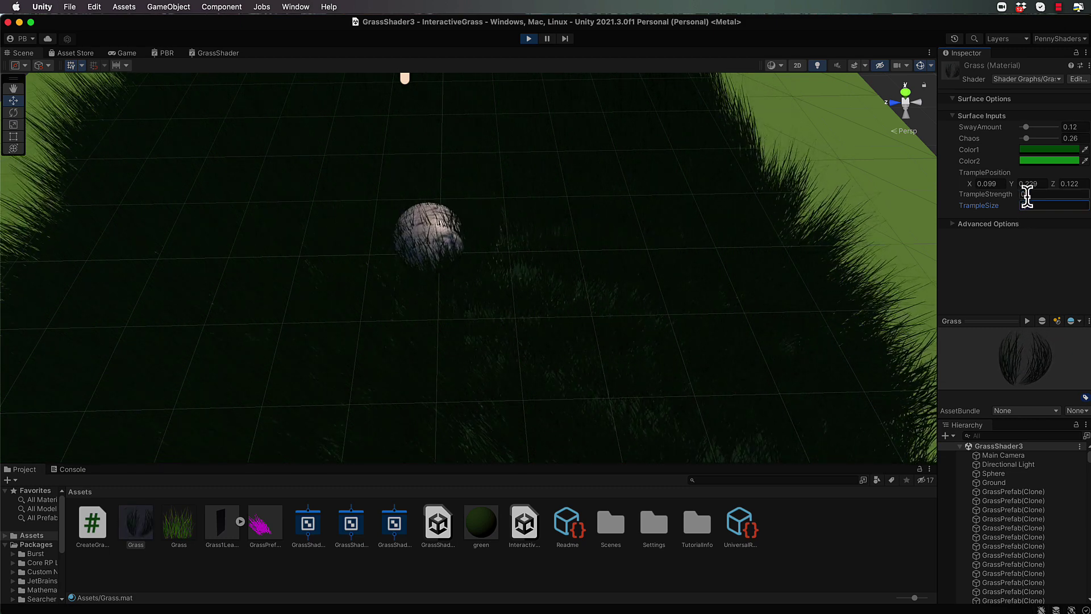
type("2")
left_click(1017, 194)
type("2")
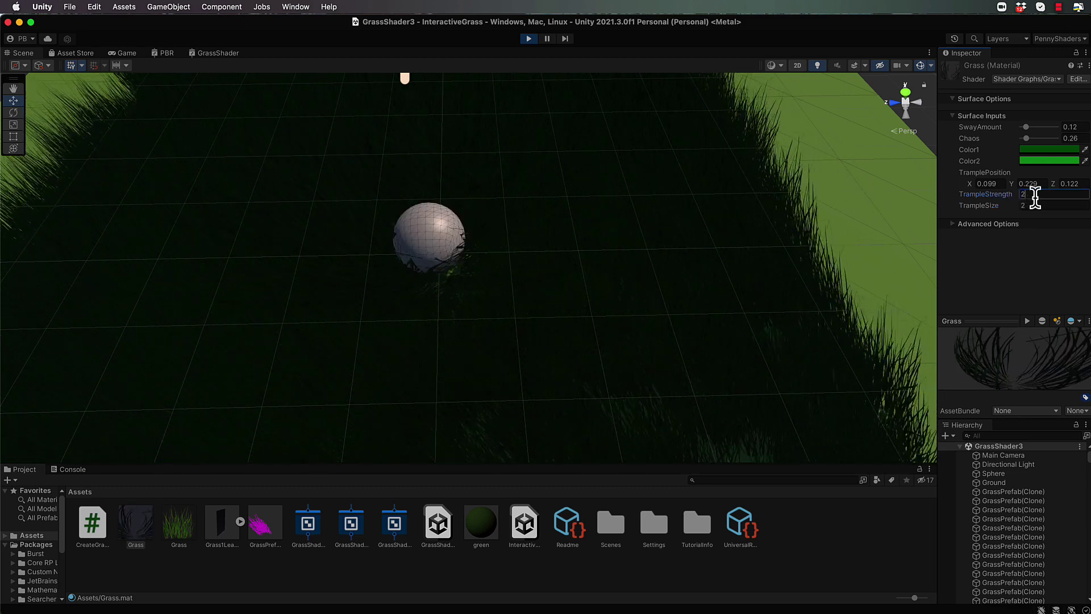
left_click(435, 243)
left_click_drag(396, 244, 417, 224)
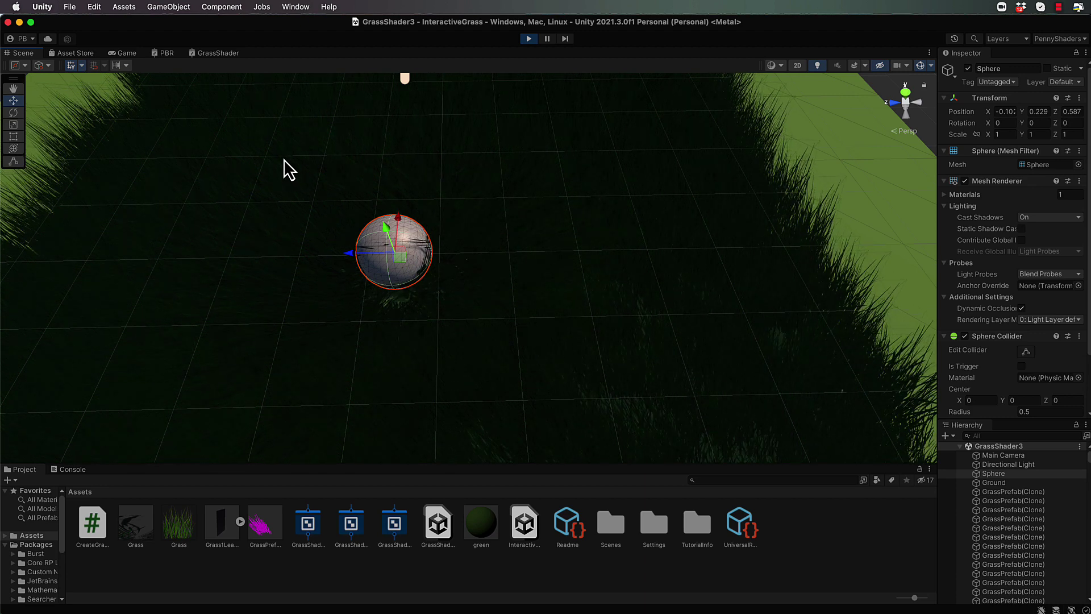
Back in the GrassShader graph, delete the Add node that fed the middle Multiply node.
left_click(219, 52)
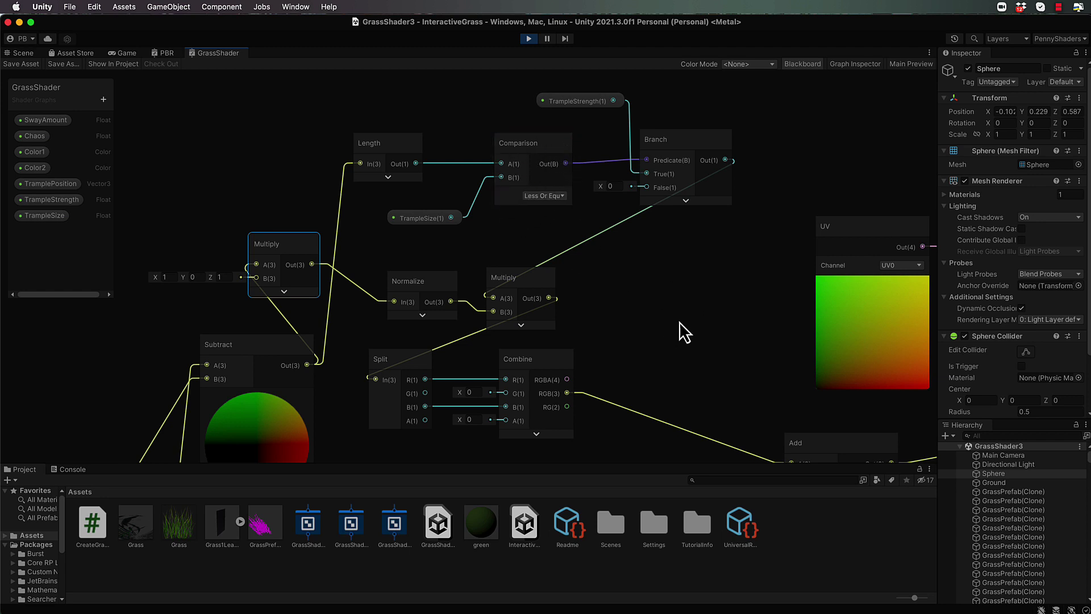
scroll(680, 329, "right", 6)
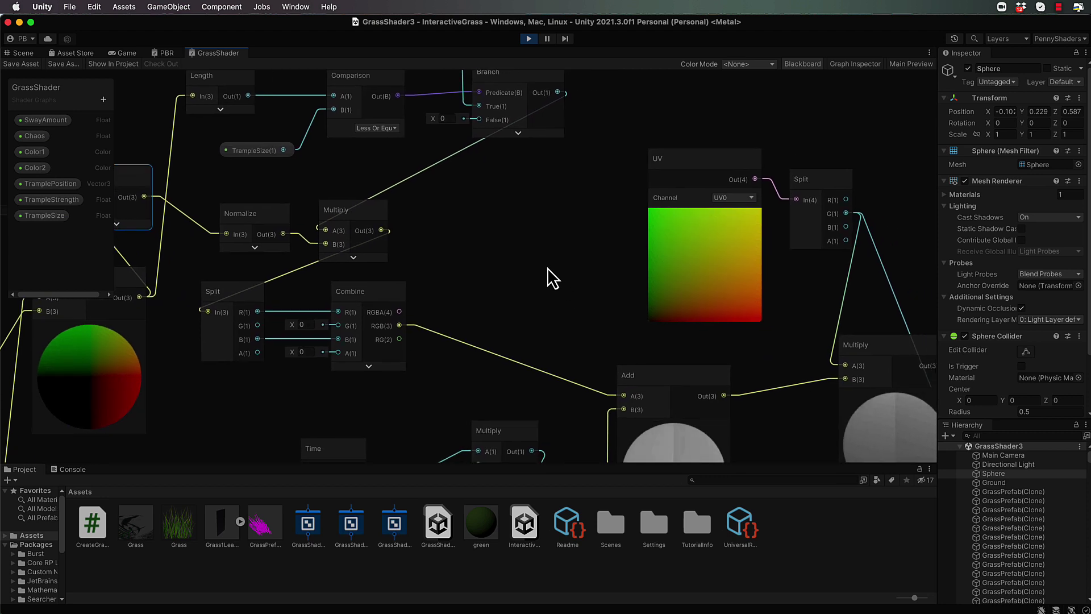
scroll(548, 267, "down", 1)
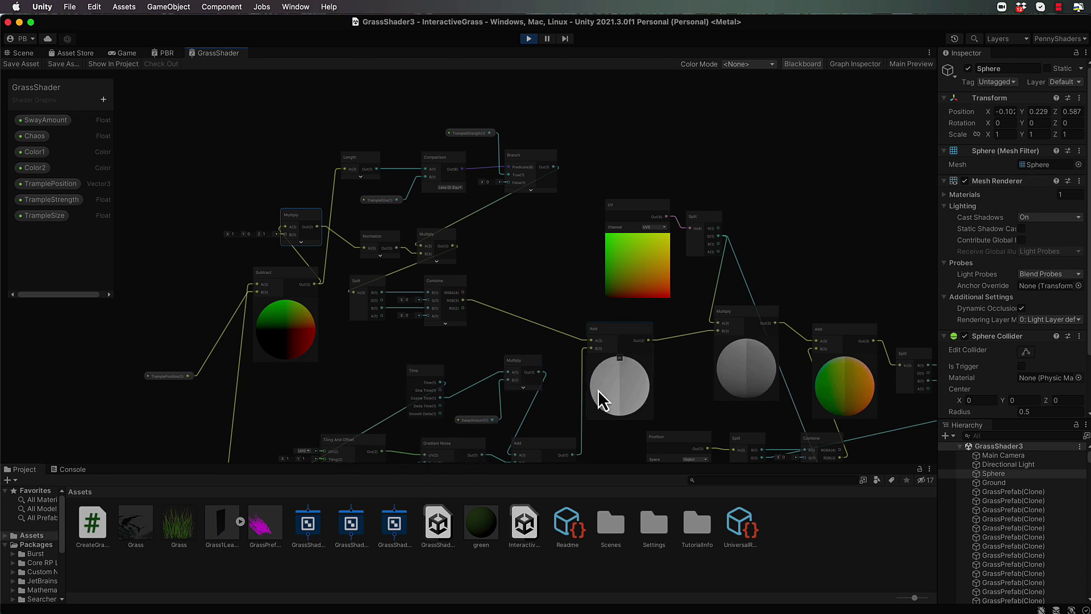
left_click(618, 331)
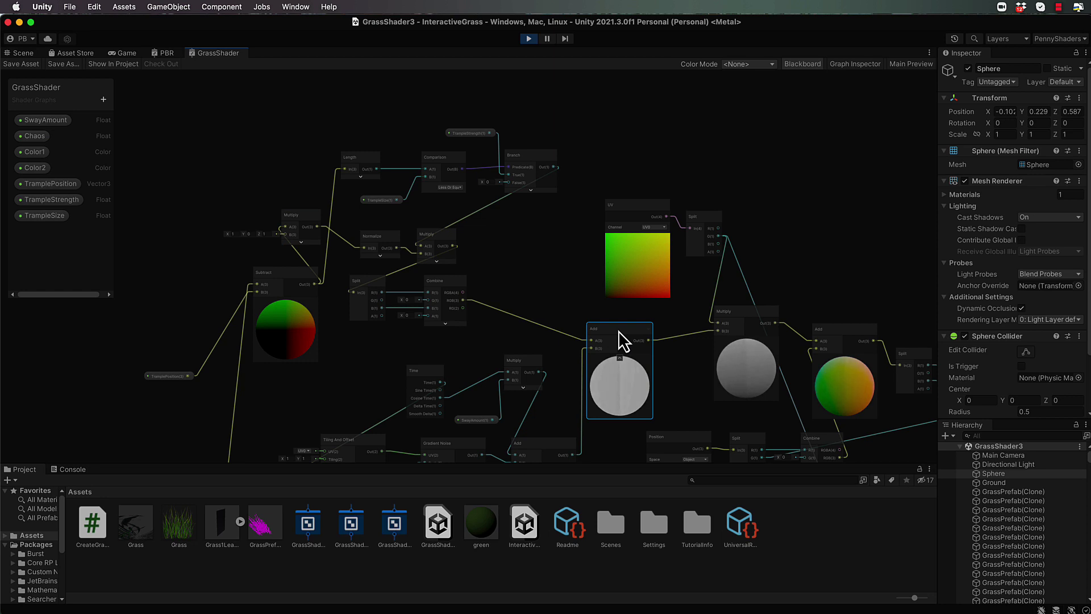
key("Delete")
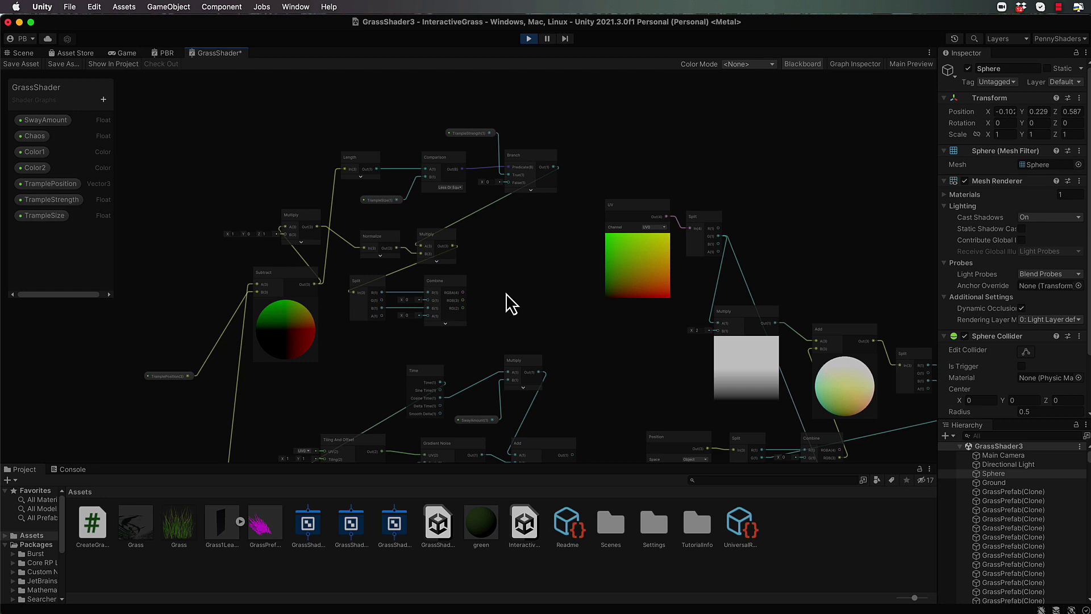
Create a Branch node from the Combine output and position it in the graph.
right_click(584, 329)
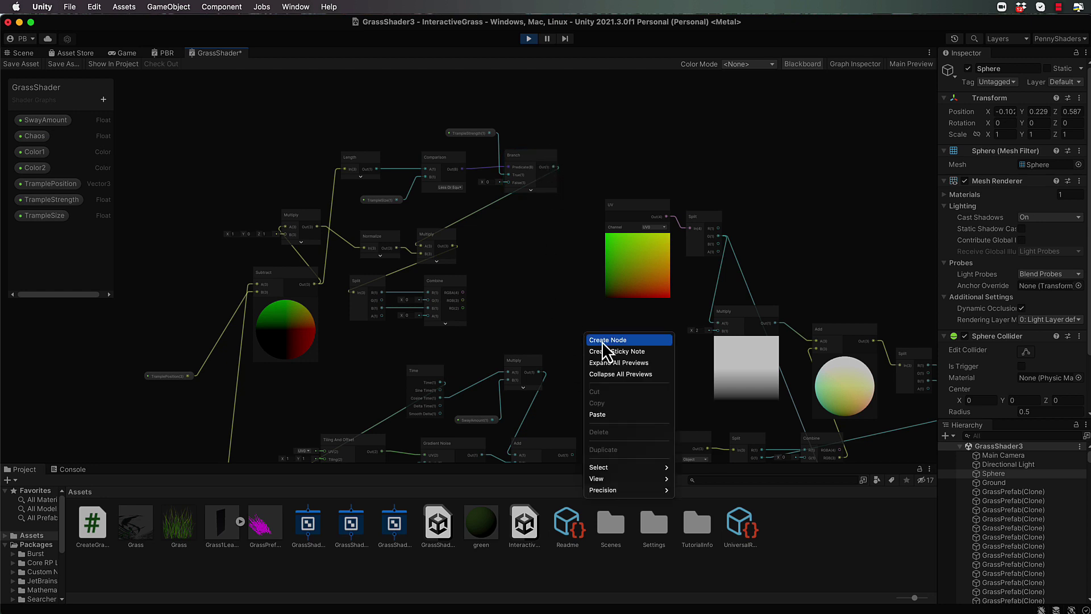
left_click(514, 310)
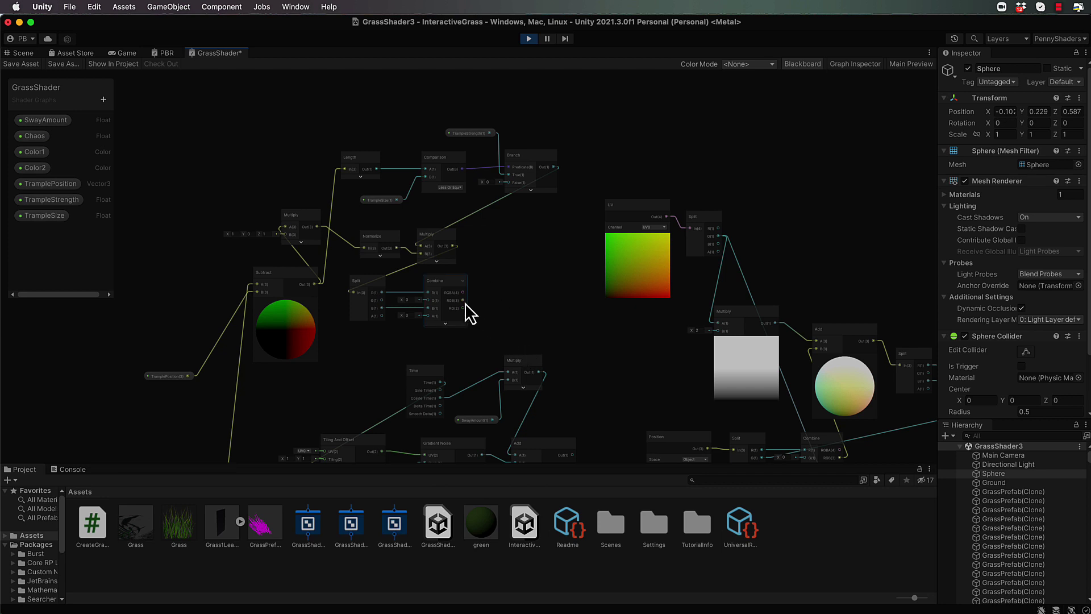
left_click_drag(596, 334, 596, 334)
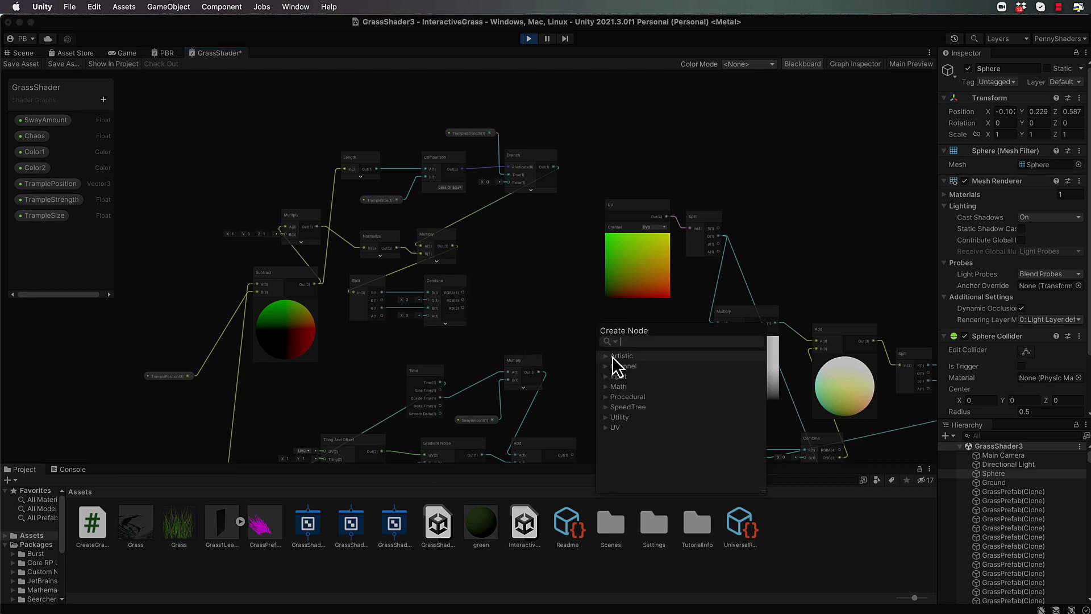
type("br")
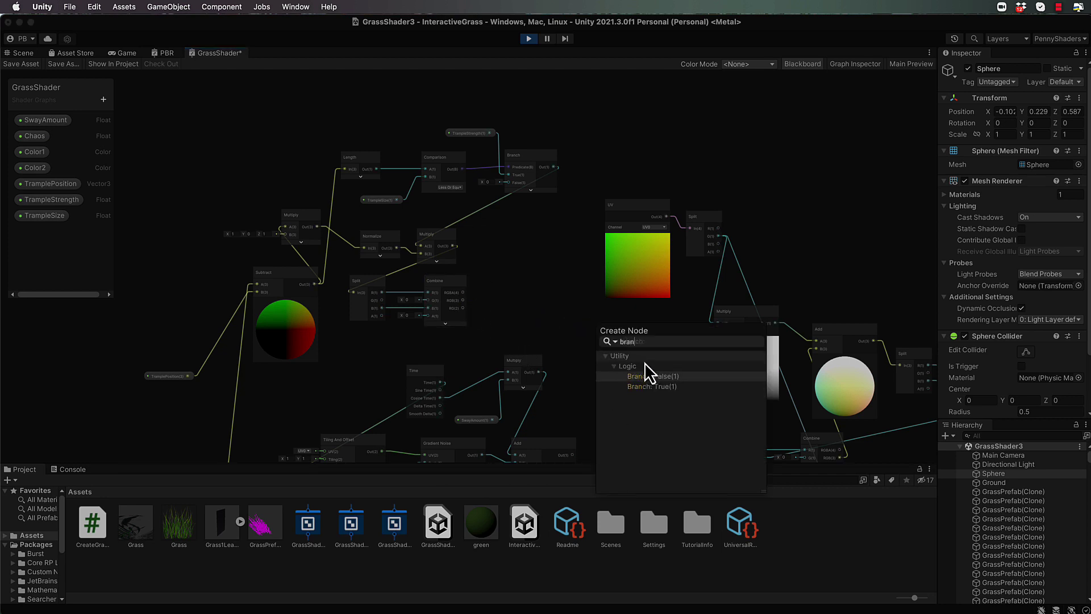
type("an")
left_click(667, 387)
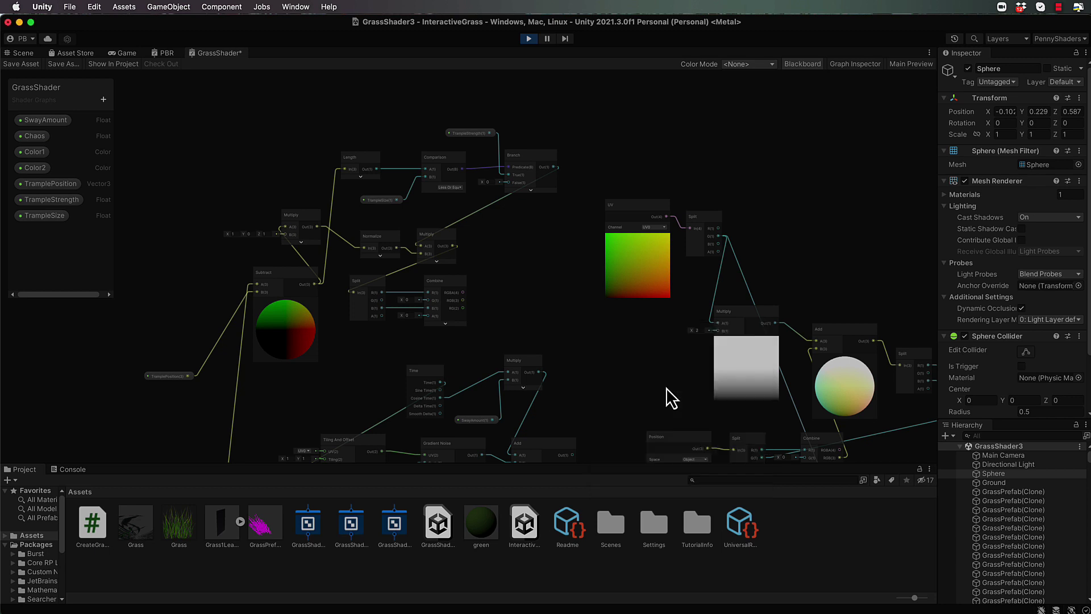
left_click_drag(627, 330, 625, 321)
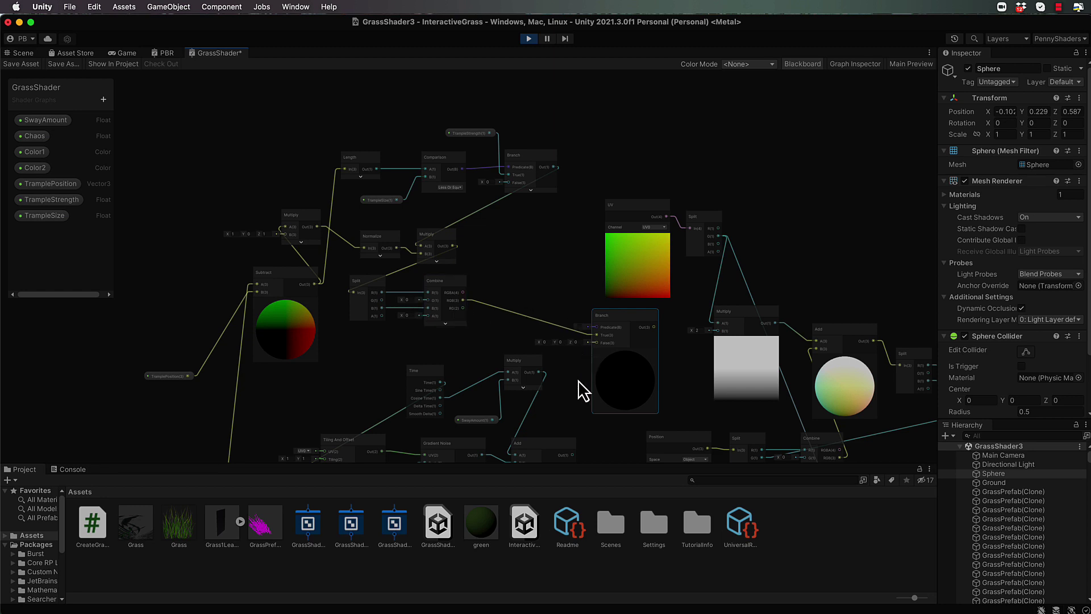
Wire the noise Add result into Branch's False input and Comparison into its Predicate.
middle_click_drag(578, 434, 539, 375)
left_click_drag(556, 270, 556, 270)
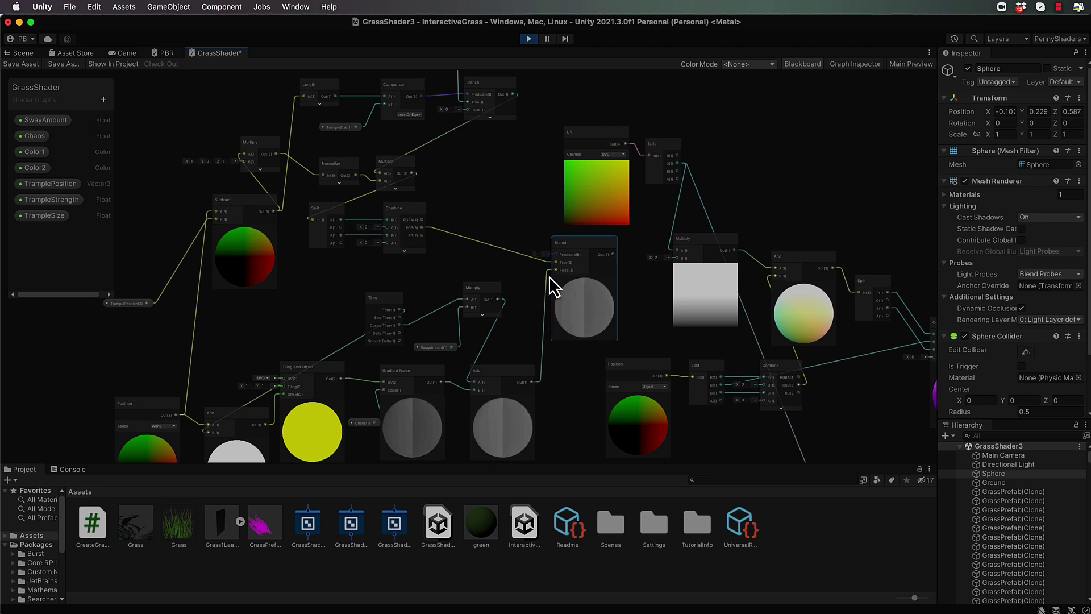
scroll(505, 196, "up", 2)
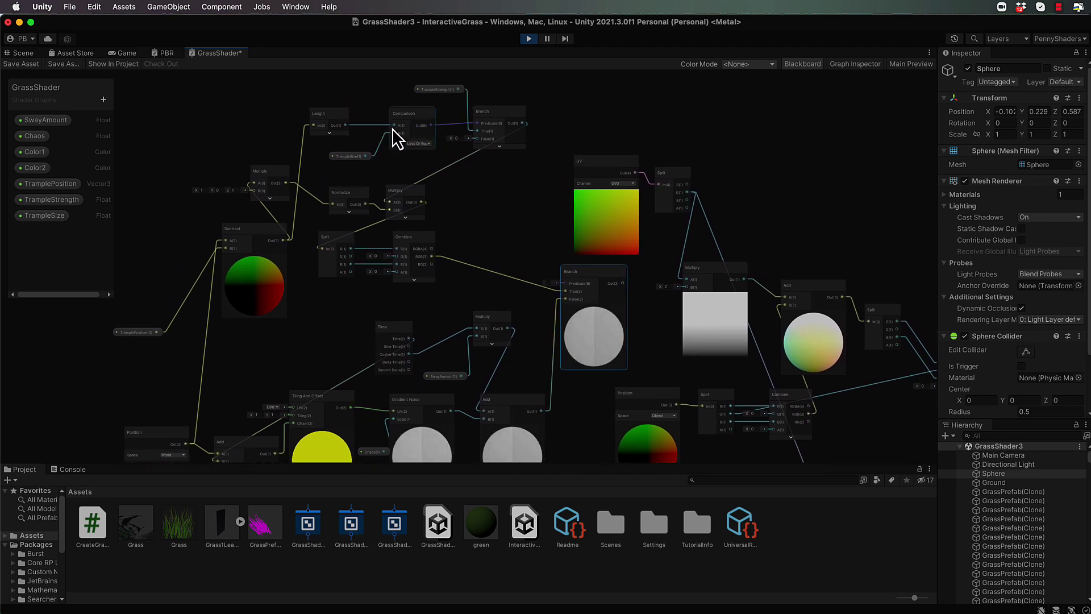
left_click_drag(432, 129, 687, 289)
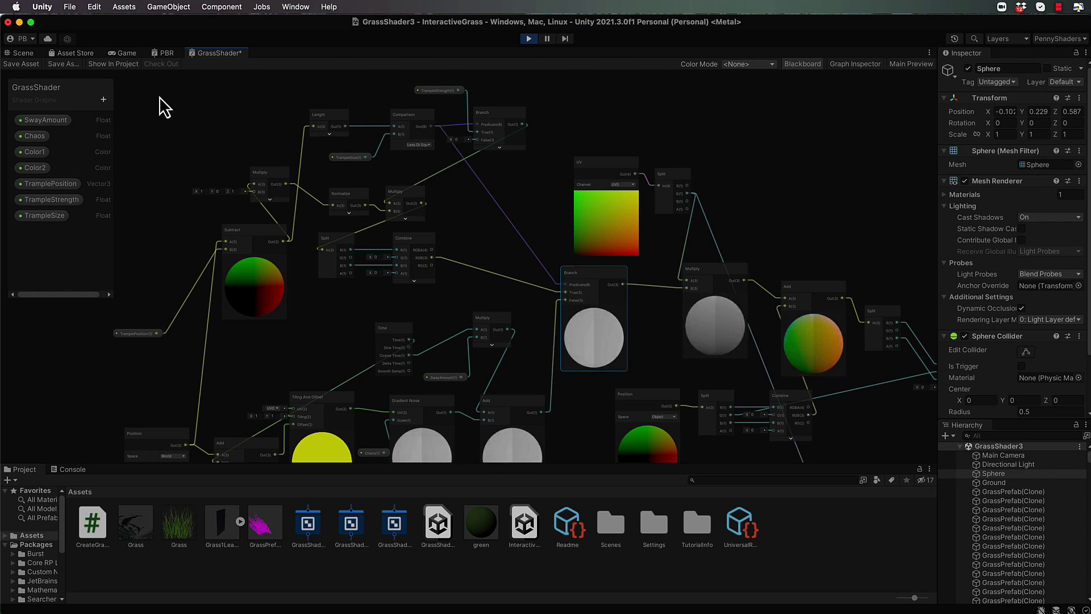
Save the grass shader graph, then start adjusting TrampleSize on the Grass material.
left_click(22, 64)
left_click(24, 52)
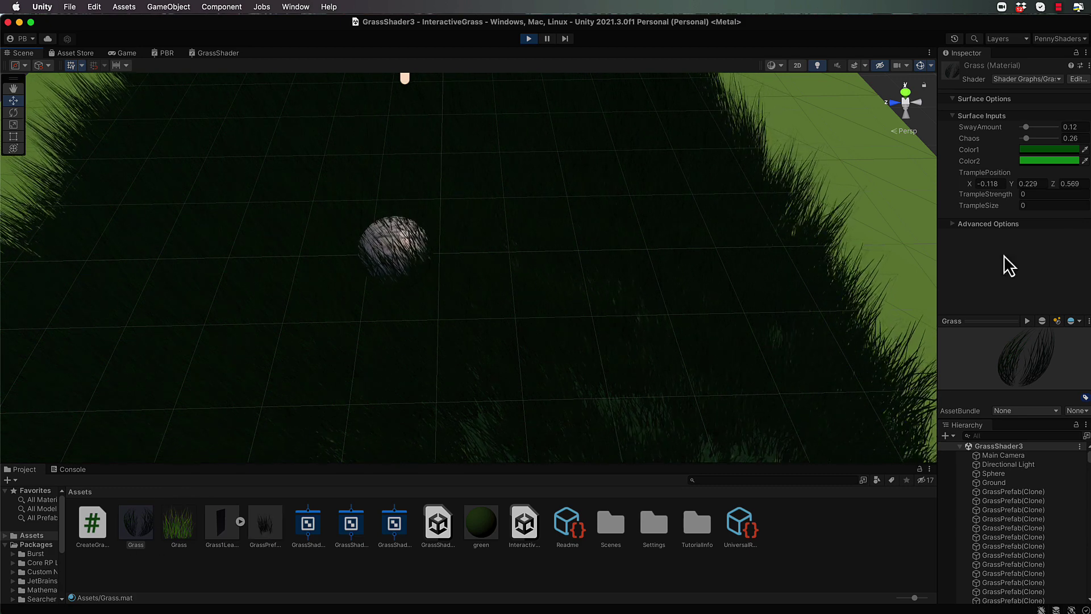
left_click(1034, 207)
type("1")
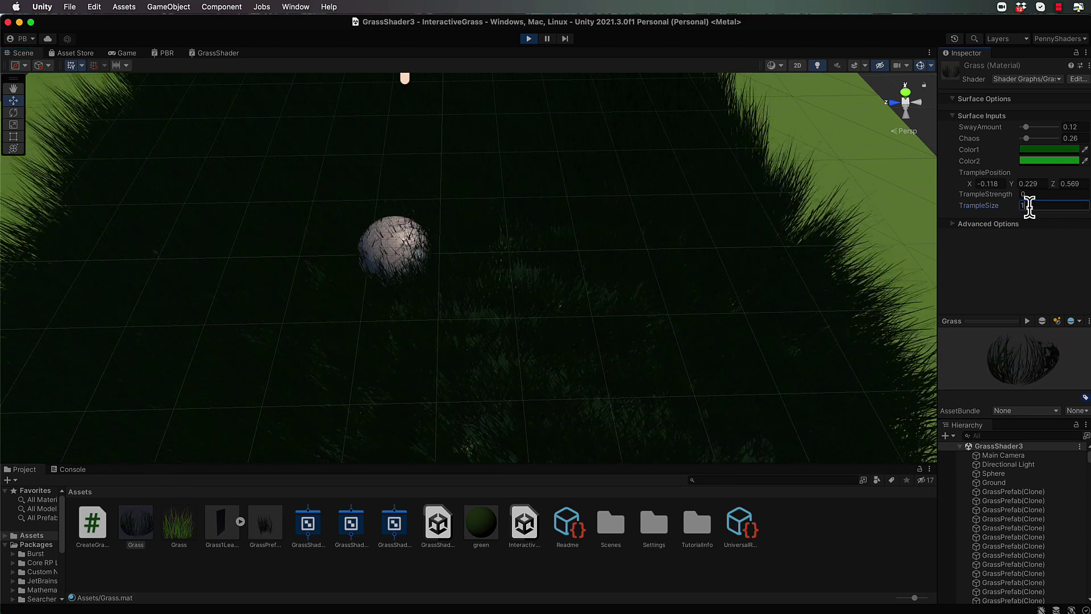
type("2")
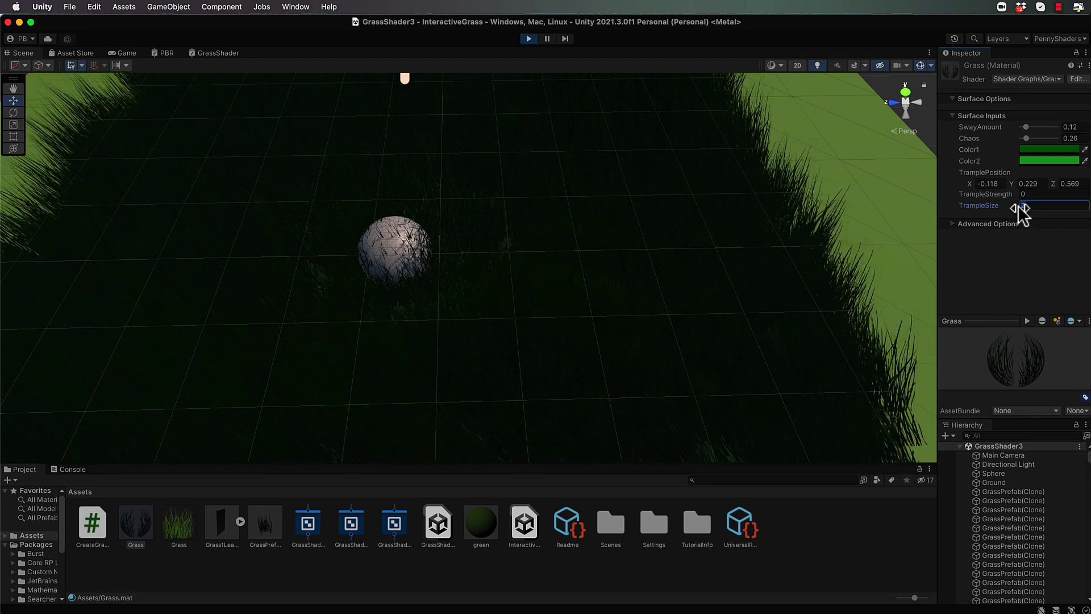
type("1")
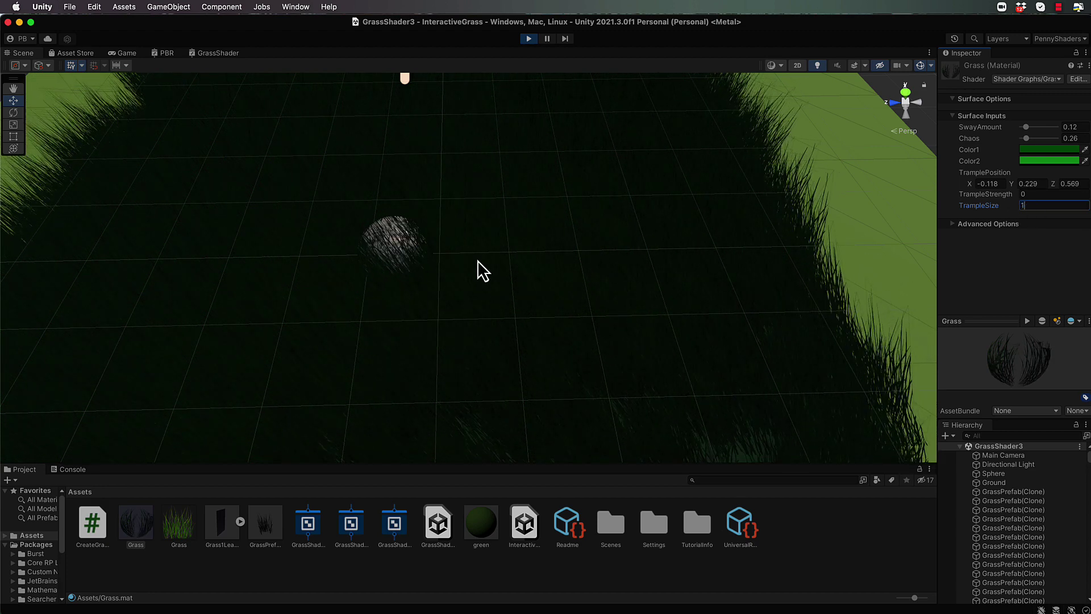
Tune the Grass material to TrampleStrength 1.55 and TrampleSize 1.45.
left_click(1029, 194)
type("1")
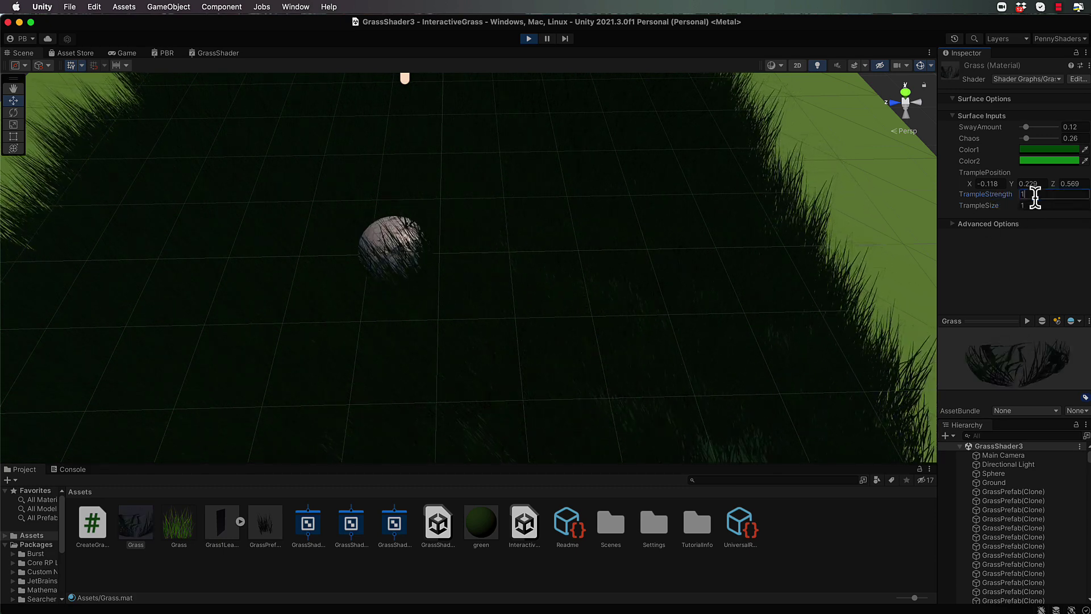
type(".16")
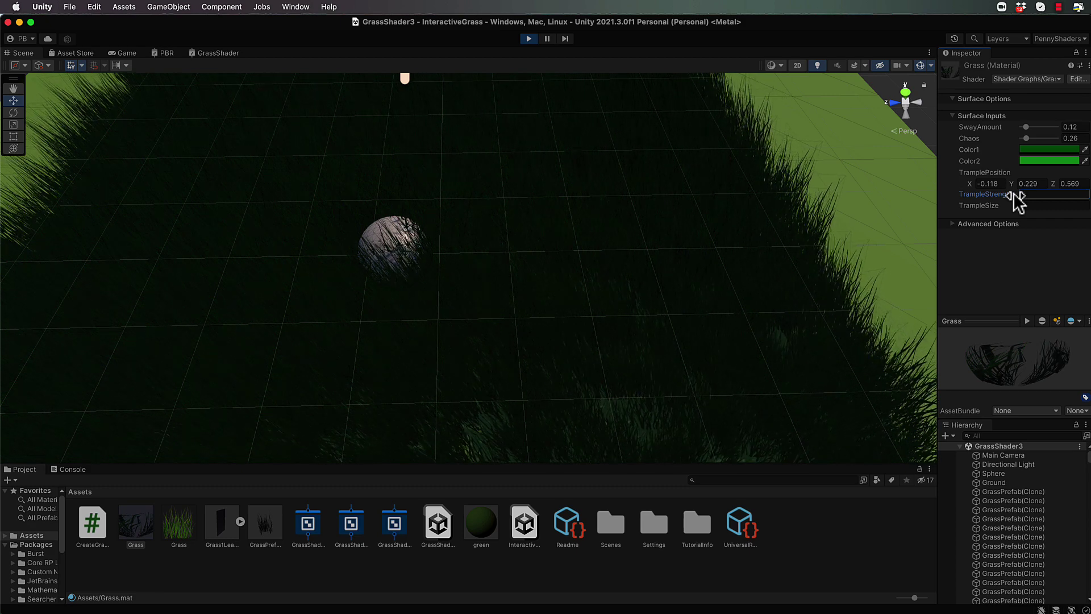
key("super+a")
type("3.53")
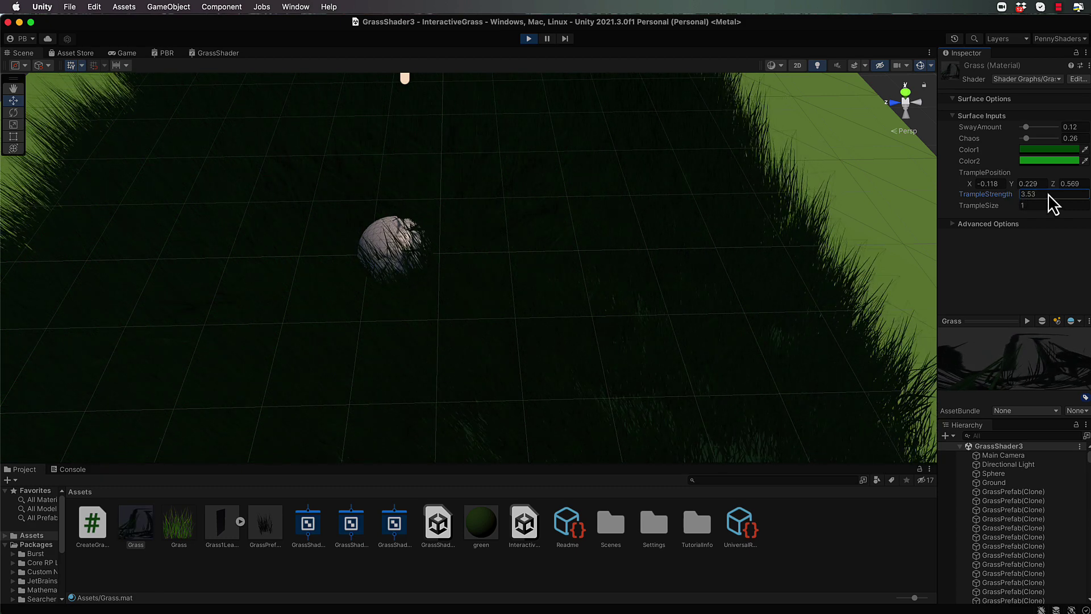
key("super+a")
type("1.79")
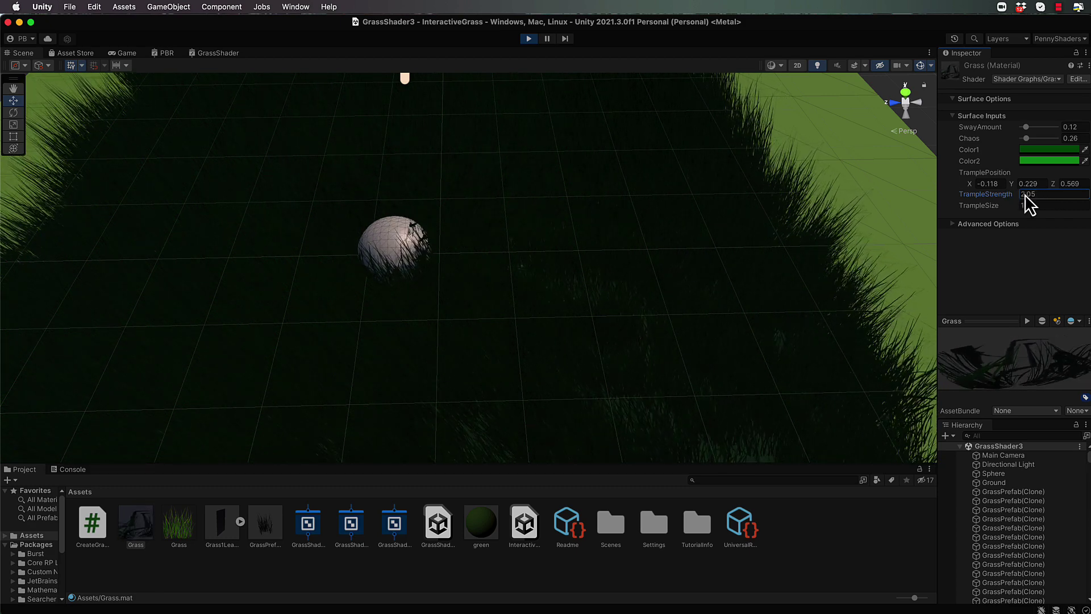
left_click(1006, 205)
left_click_drag(1011, 204, 1005, 194)
left_click(1012, 193)
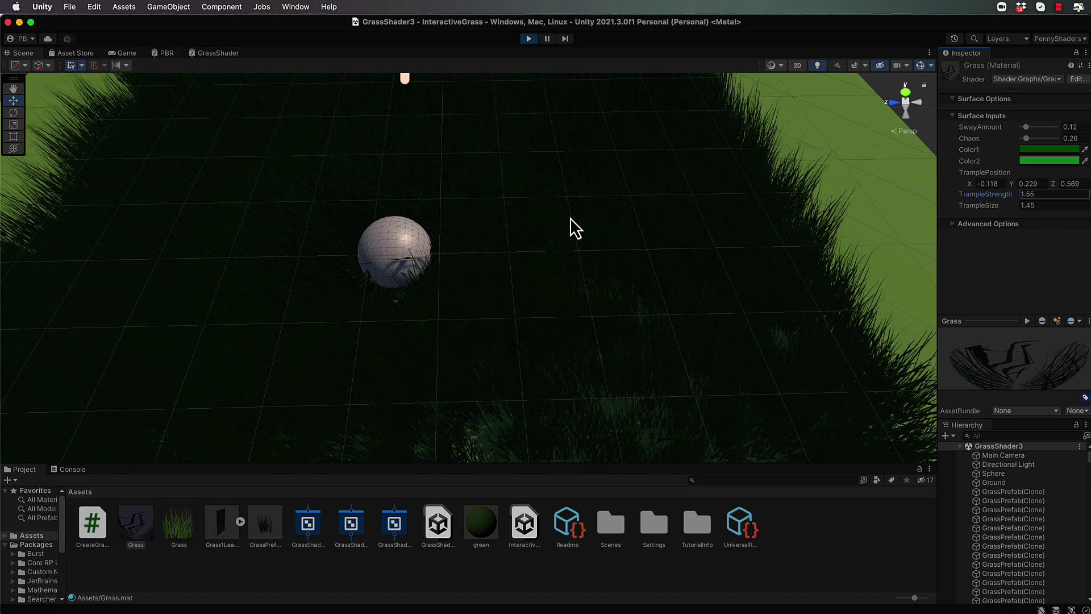
Select the sphere and drag it sideways and forward across the grass to test trampling.
key("alt")
left_click_drag(545, 203, 405, 265, "alt")
left_click_drag(476, 225, 487, 256, "alt")
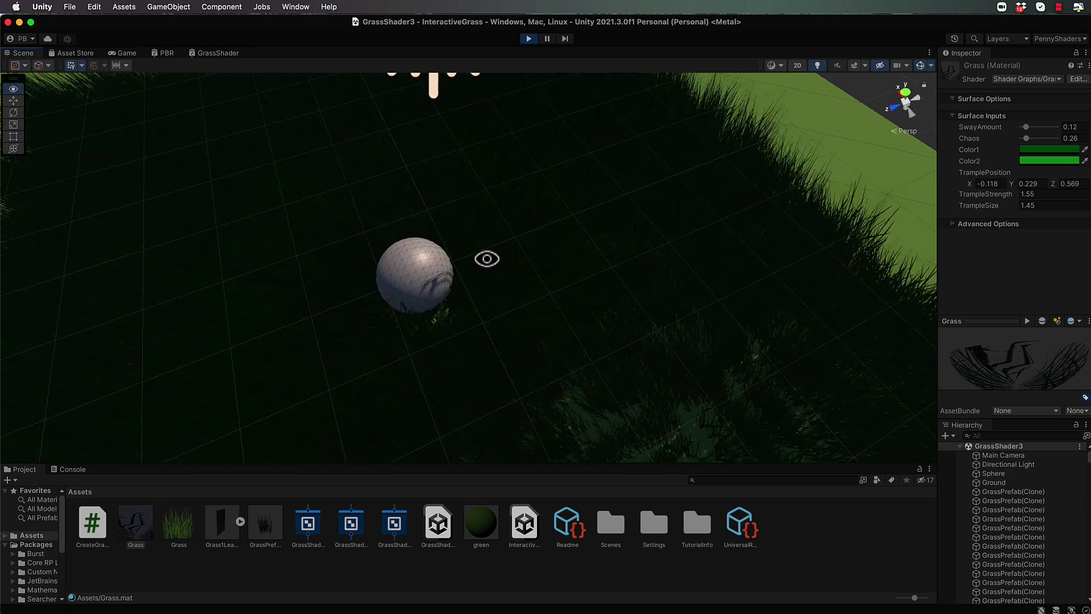
left_click(419, 284)
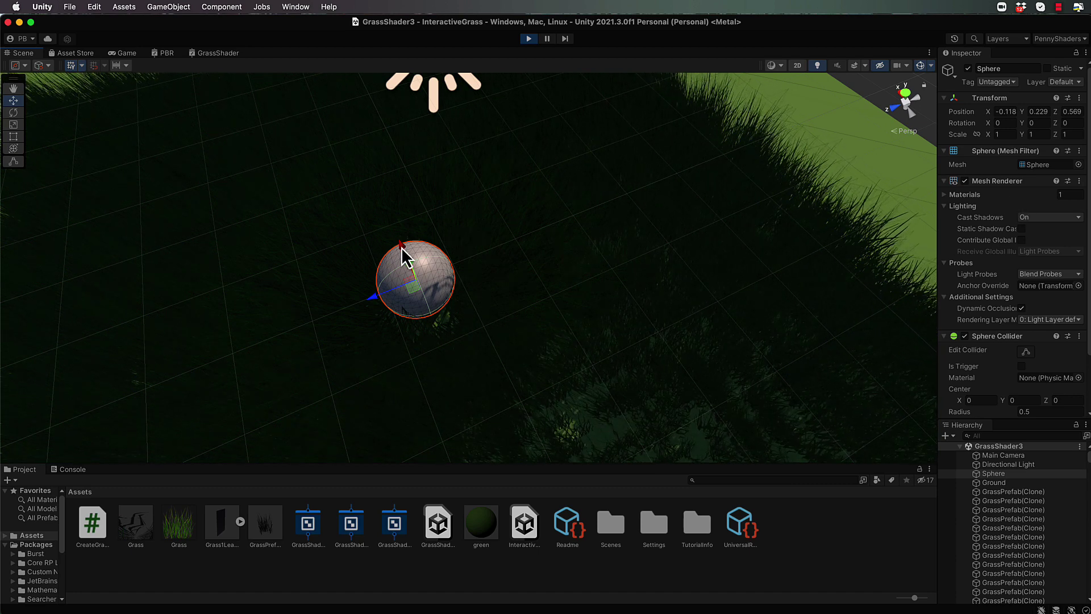
left_click_drag(407, 254, 365, 342)
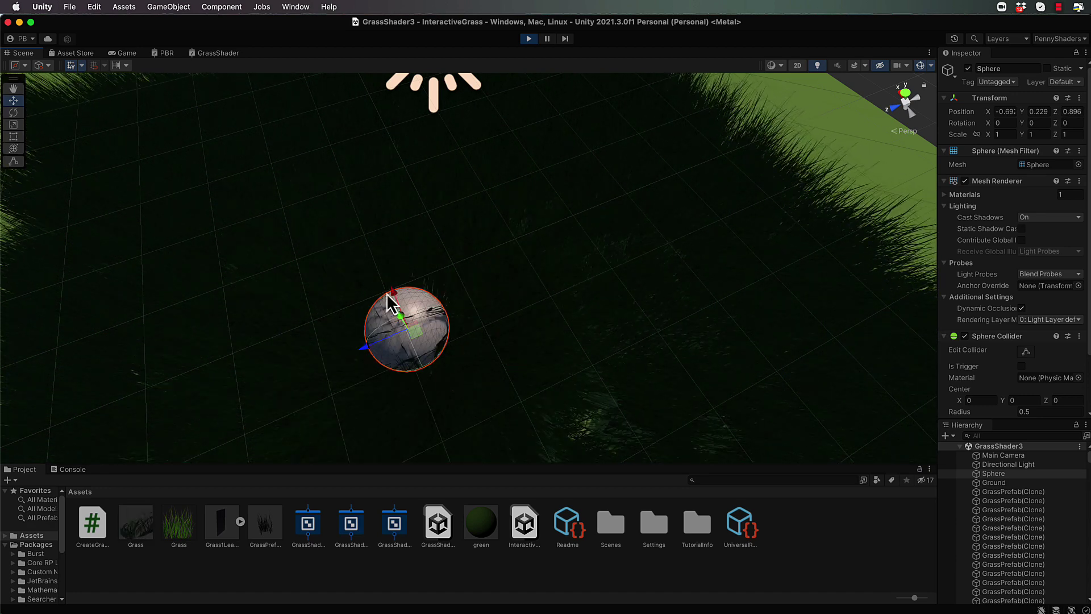
left_click_drag(394, 293, 642, 307)
left_click_drag(529, 340, 395, 391)
scroll(471, 383, "down", 5)
scroll(480, 385, "down", 3)
left_click_drag(499, 375, 478, 293, "alt")
mouse_move(446, 257)
left_mouse_down()
mouse_move(477, 328)
mouse_move(412, 256)
mouse_move(401, 271)
mouse_move(266, 283)
mouse_move(533, 248)
mouse_move(531, 260)
mouse_move(419, 264)
mouse_move(446, 233)
mouse_move(497, 332)
mouse_move(456, 246)
left_mouse_up()
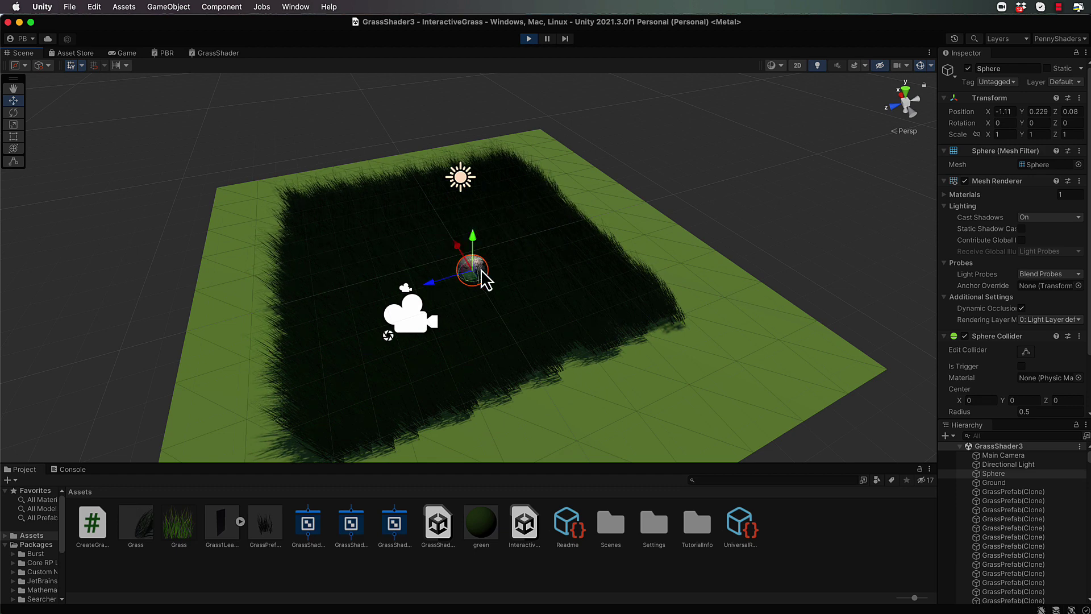
Zoom in and orbit to a top-down view to see grass parted around the sphere.
scroll(485, 279, "up", 1)
scroll(485, 279, "up", 2)
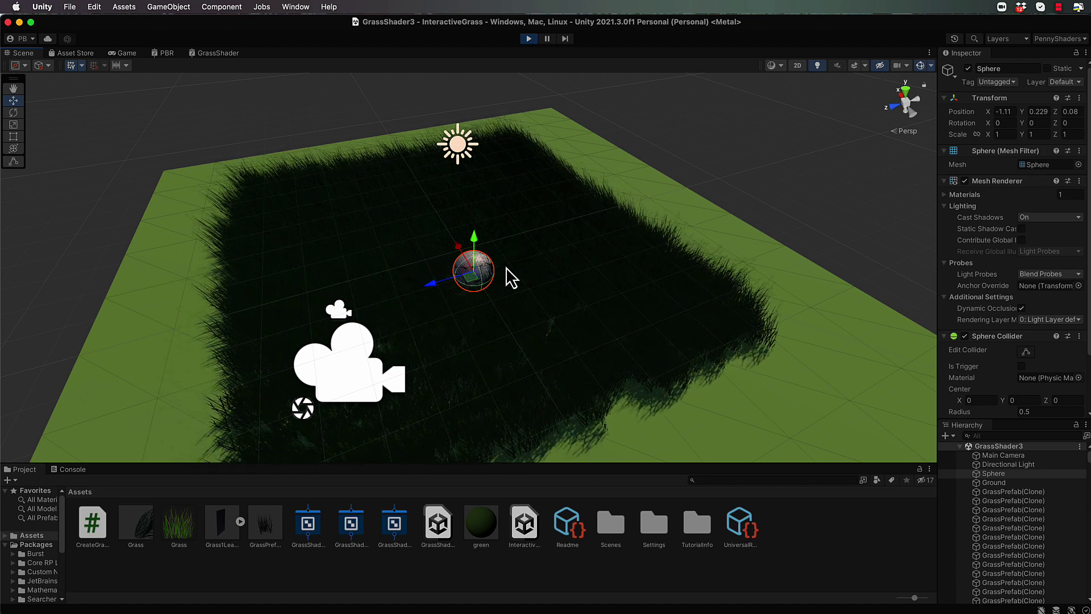
left_click_drag(508, 227, 587, 298, "alt")
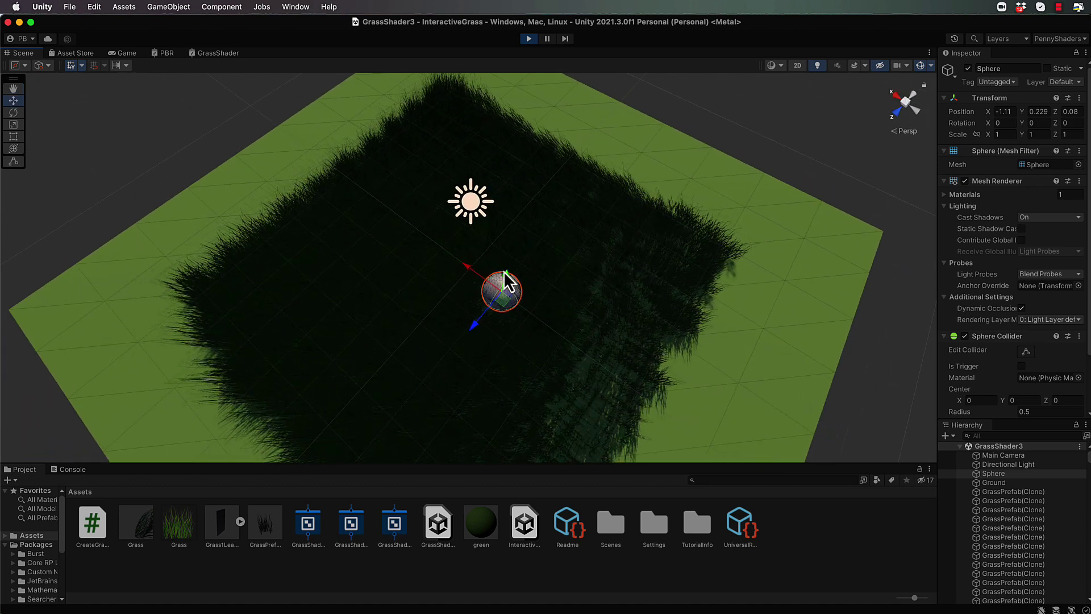